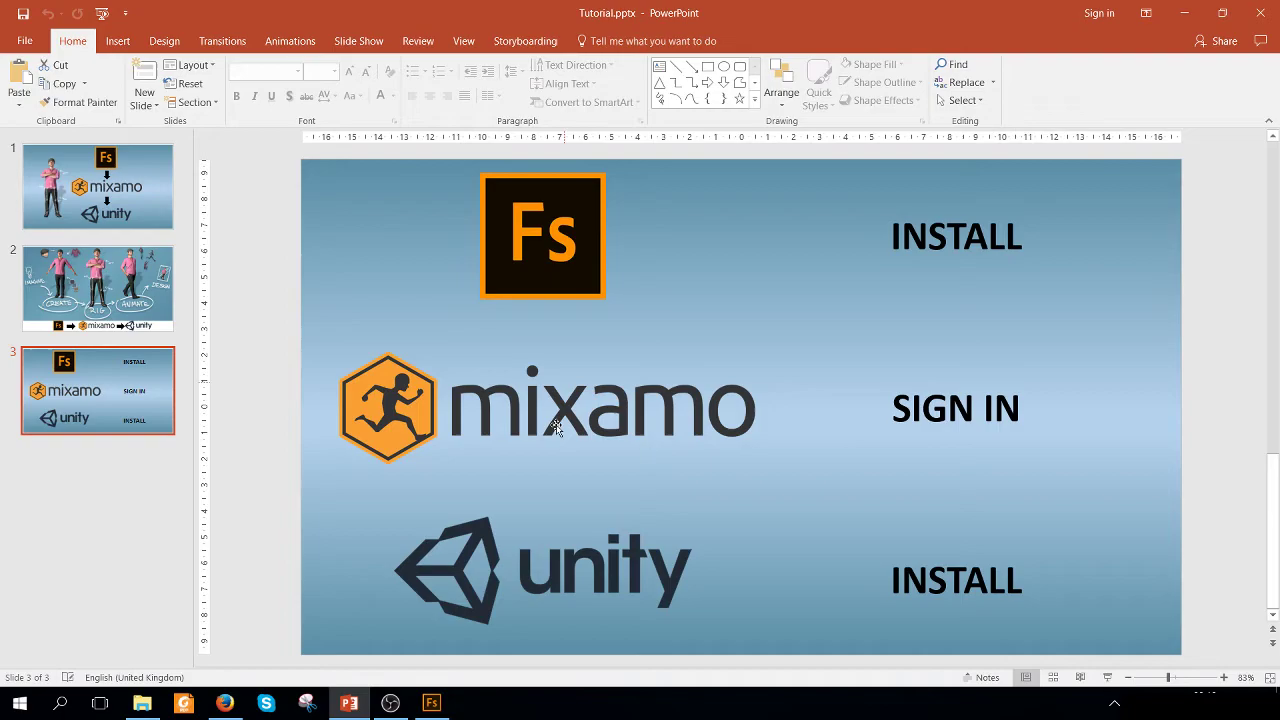
- Build the body in Fuse from the Female Fit A head, torso, legs and arms
{"action": "left_click", "coordinate": [431, 703]}
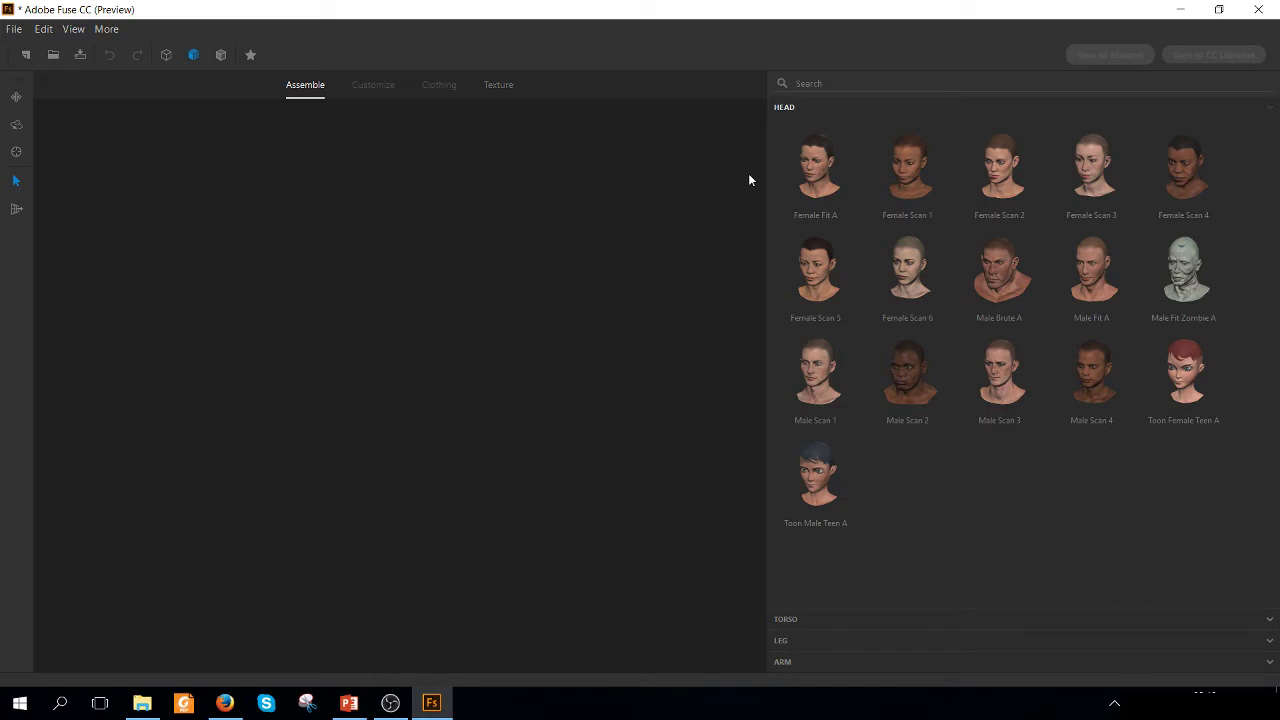
{"action": "left_click", "coordinate": [800, 168]}
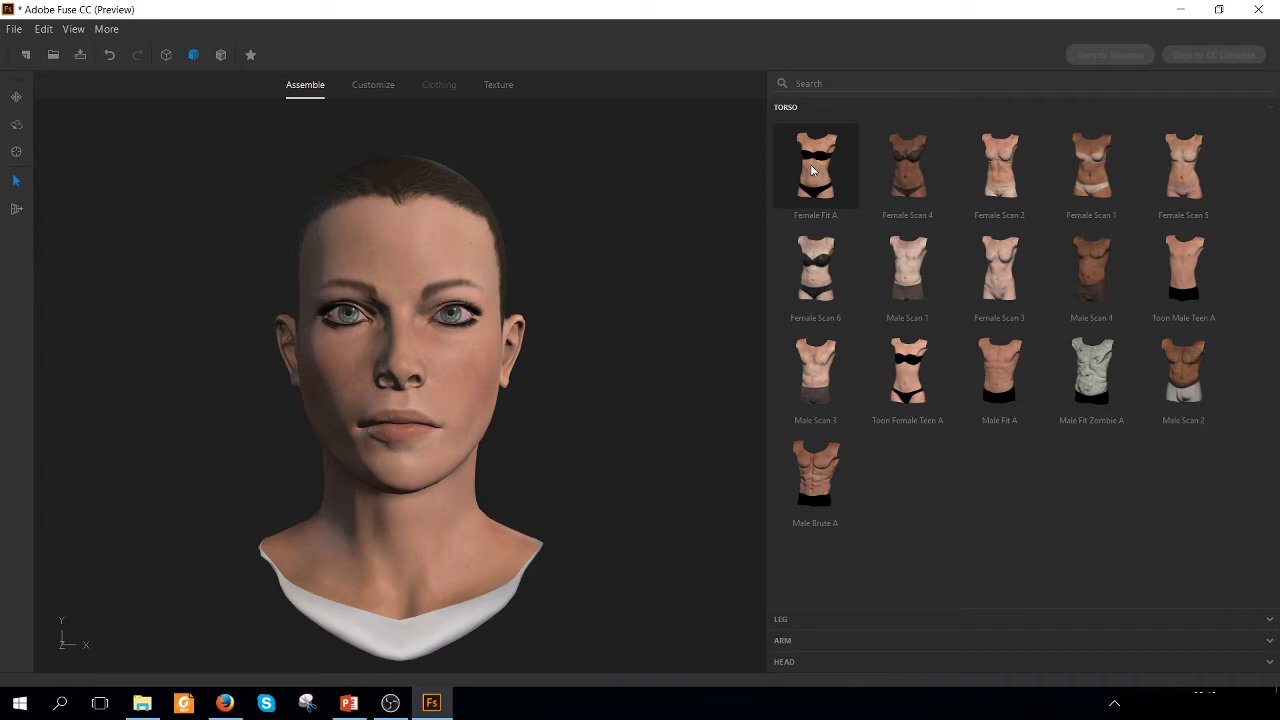
{"action": "left_click", "coordinate": [812, 170]}
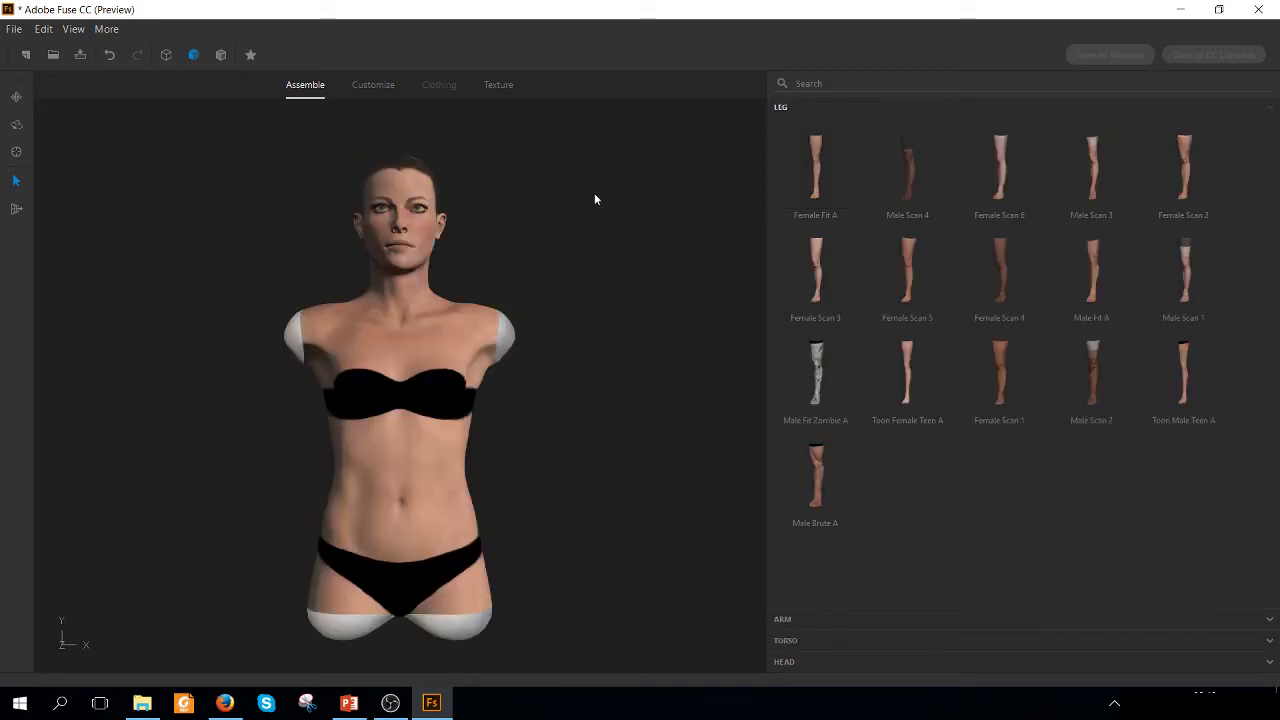
{"action": "left_click", "coordinate": [815, 174]}
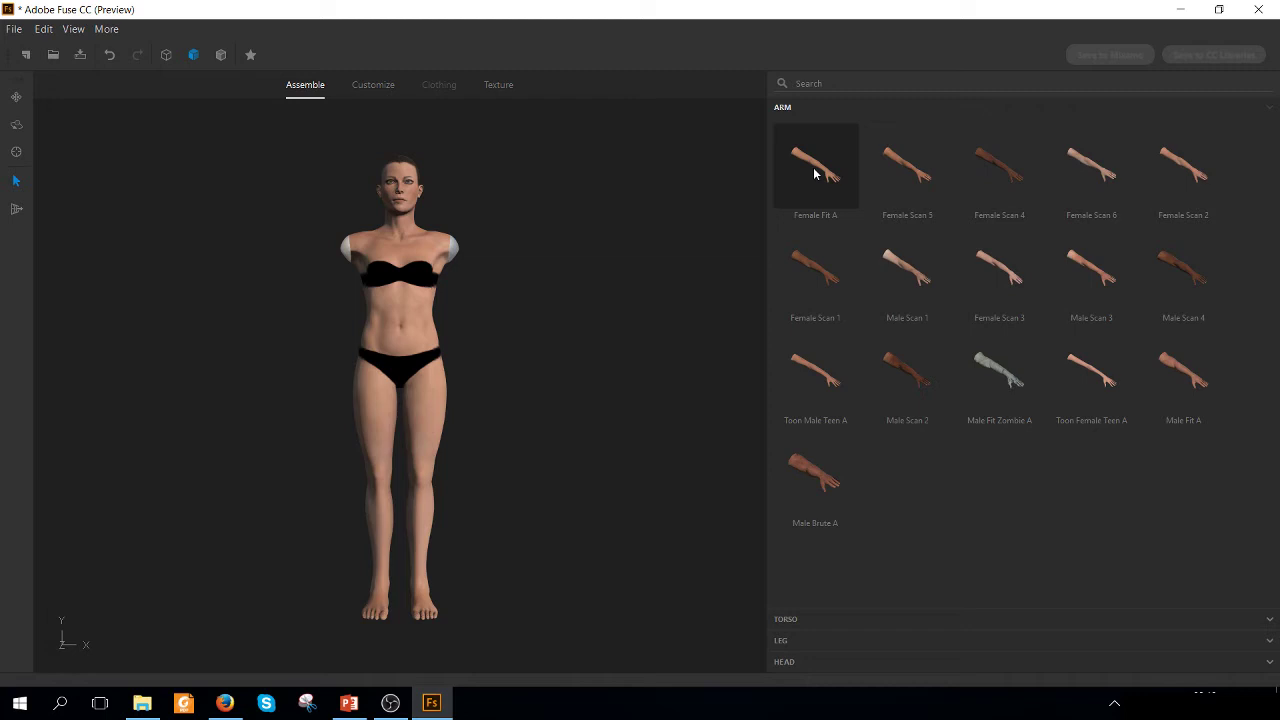
{"action": "left_click", "coordinate": [815, 174]}
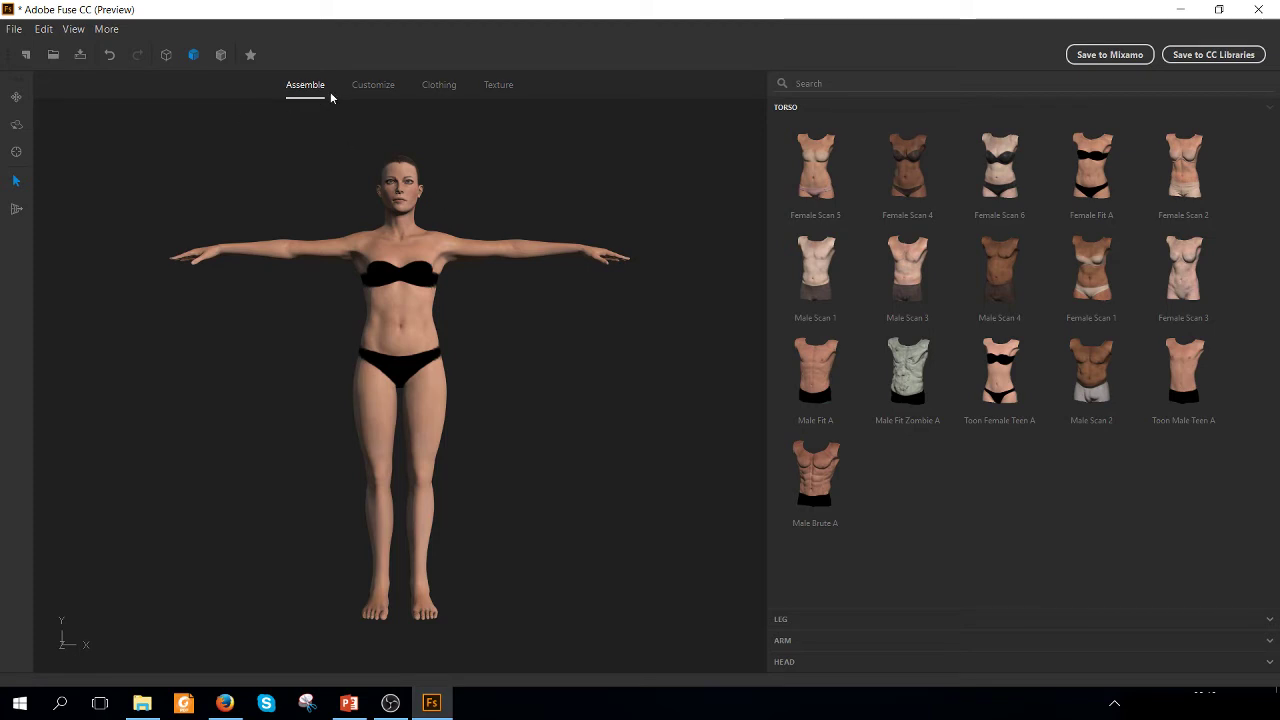
- In Customize, reshape the stomach to Down/Up 21 and Out/In -15 from a side view
{"action": "left_click", "coordinate": [370, 86]}
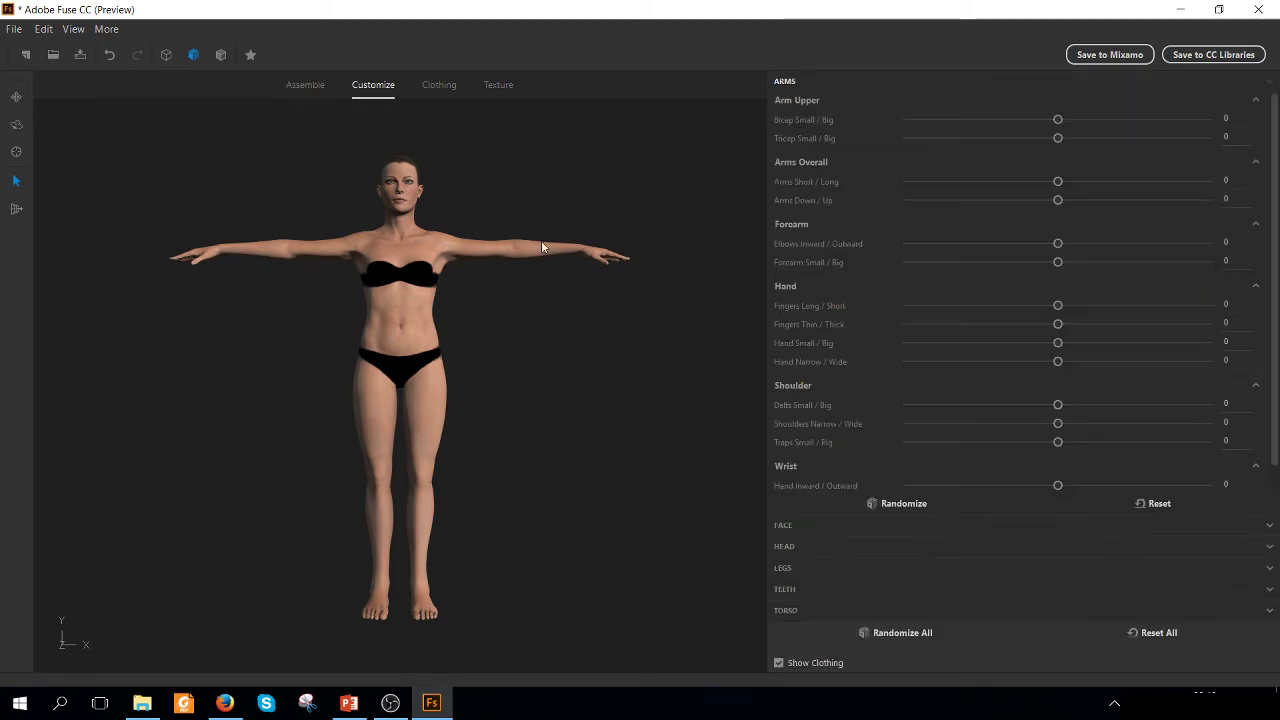
{"action": "left_click_drag", "start_coordinate": [514, 306], "coordinate": [725, 313]}
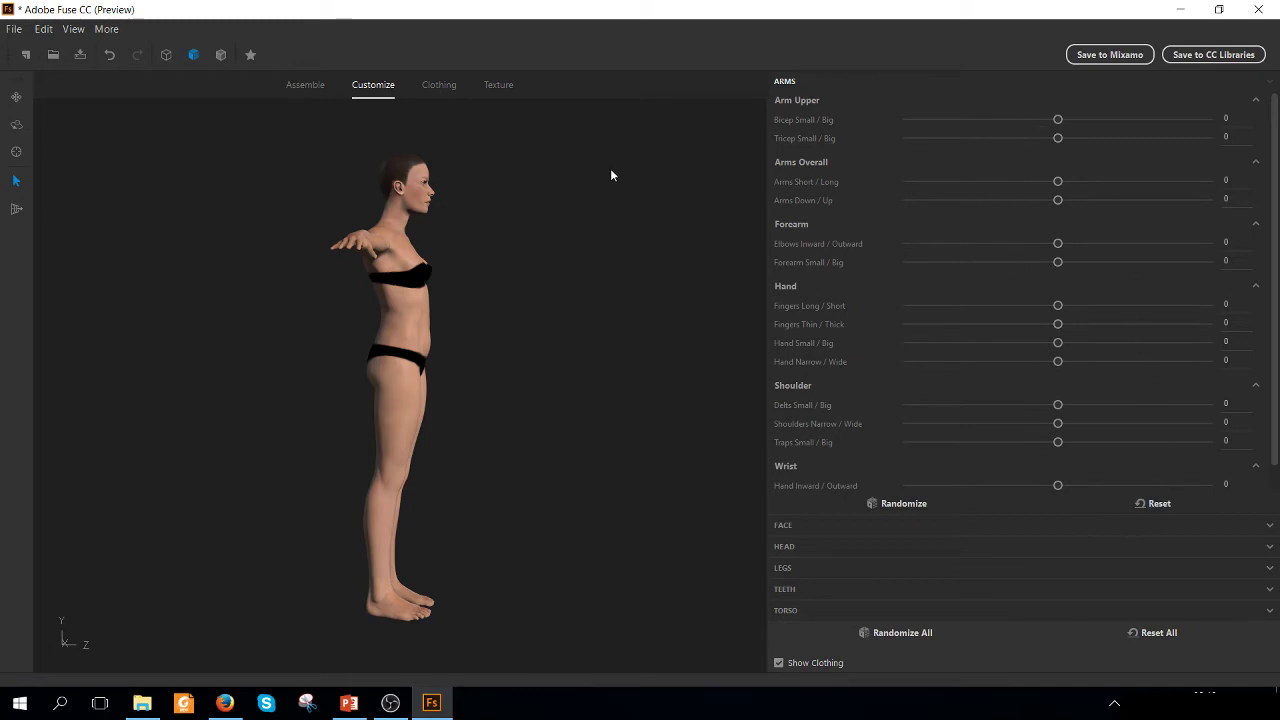
{"action": "left_click_drag", "start_coordinate": [459, 268], "coordinate": [477, 310]}
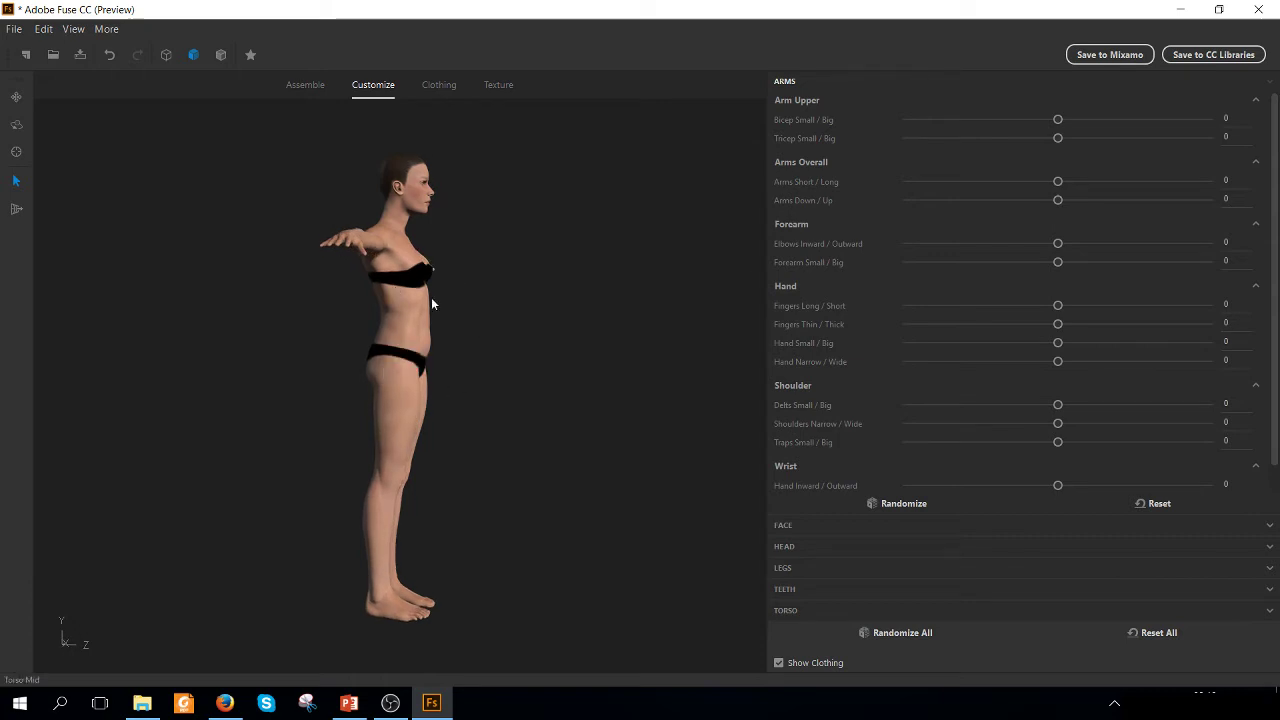
{"action": "left_click", "coordinate": [428, 338]}
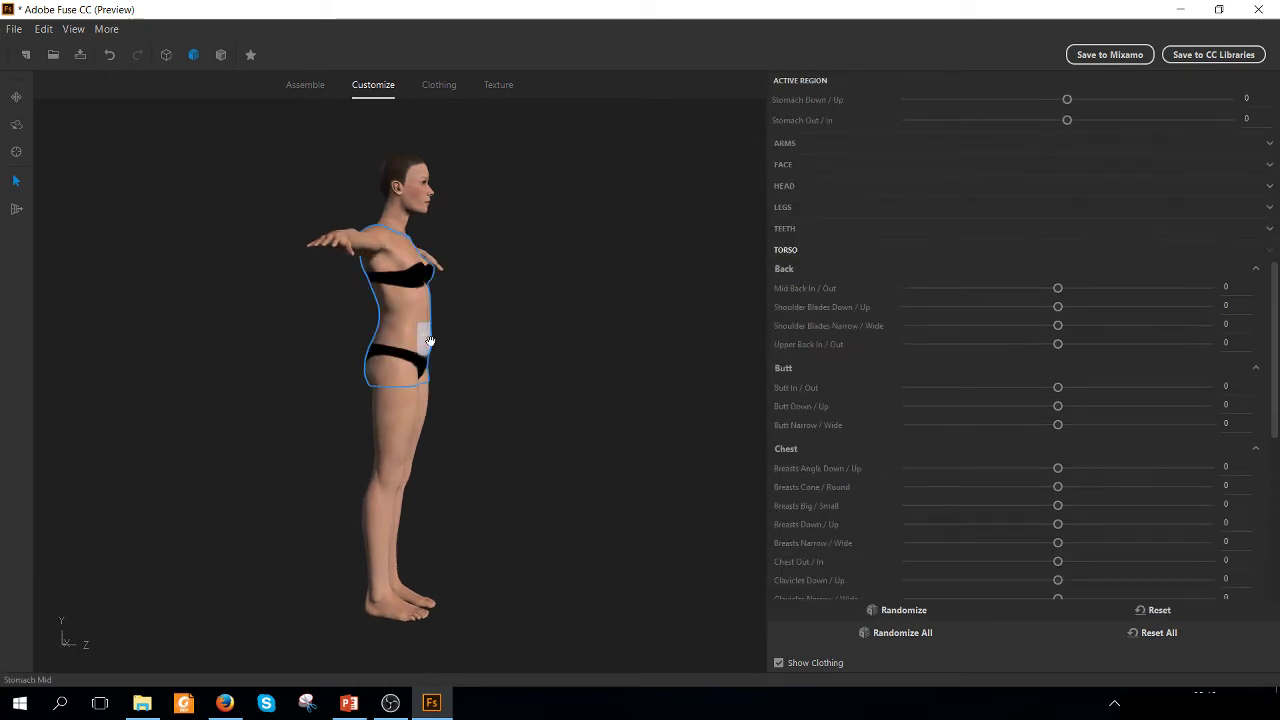
{"action": "left_click_drag", "start_coordinate": [430, 342], "coordinate": [314, 343]}
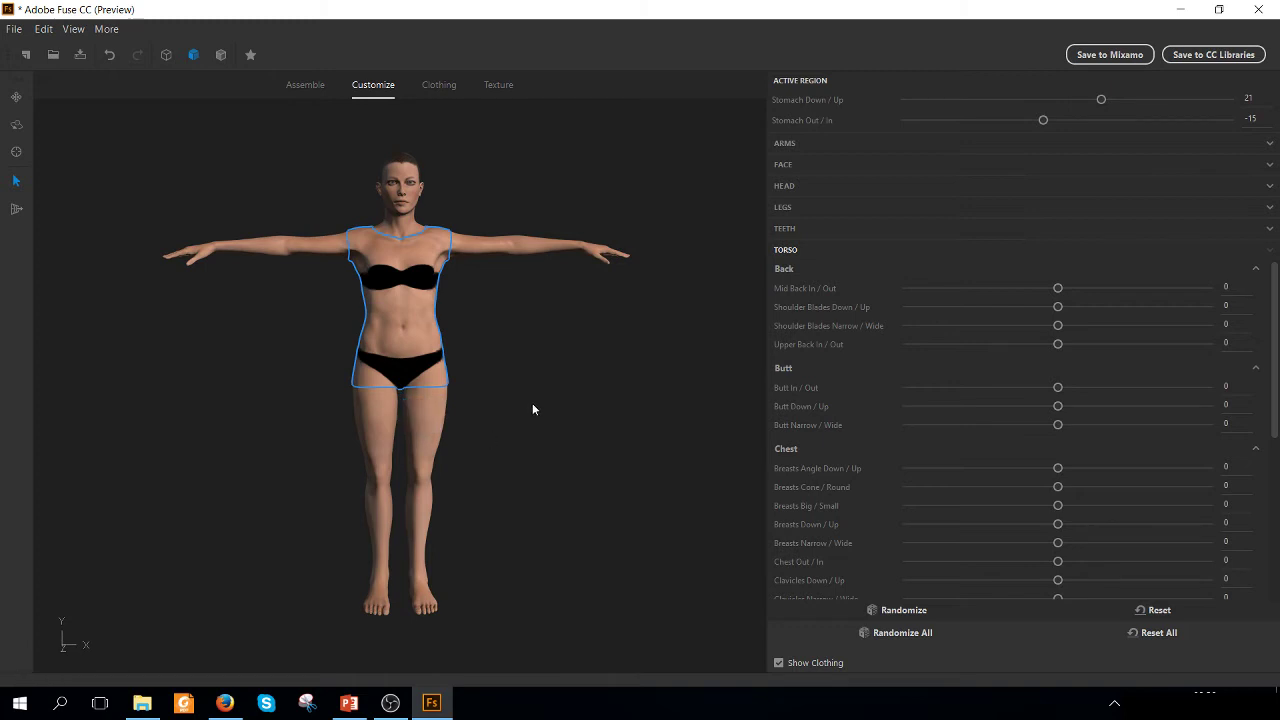
- Zoom in and set the cheekbones to Down/Up 24 and Narrow/Wide -4
{"action": "scroll", "coordinate": [420, 195], "scroll_direction": "up", "scroll_amount": 3}
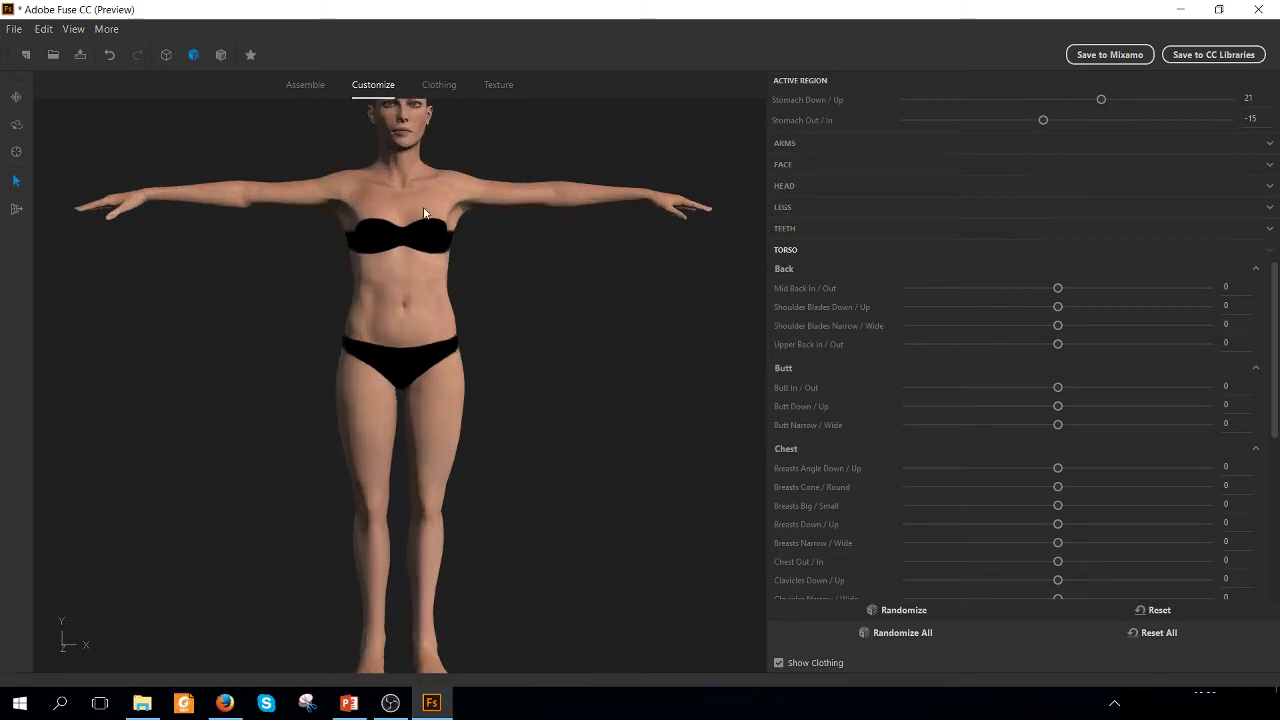
{"action": "scroll", "coordinate": [423, 212], "scroll_direction": "up", "scroll_amount": 5}
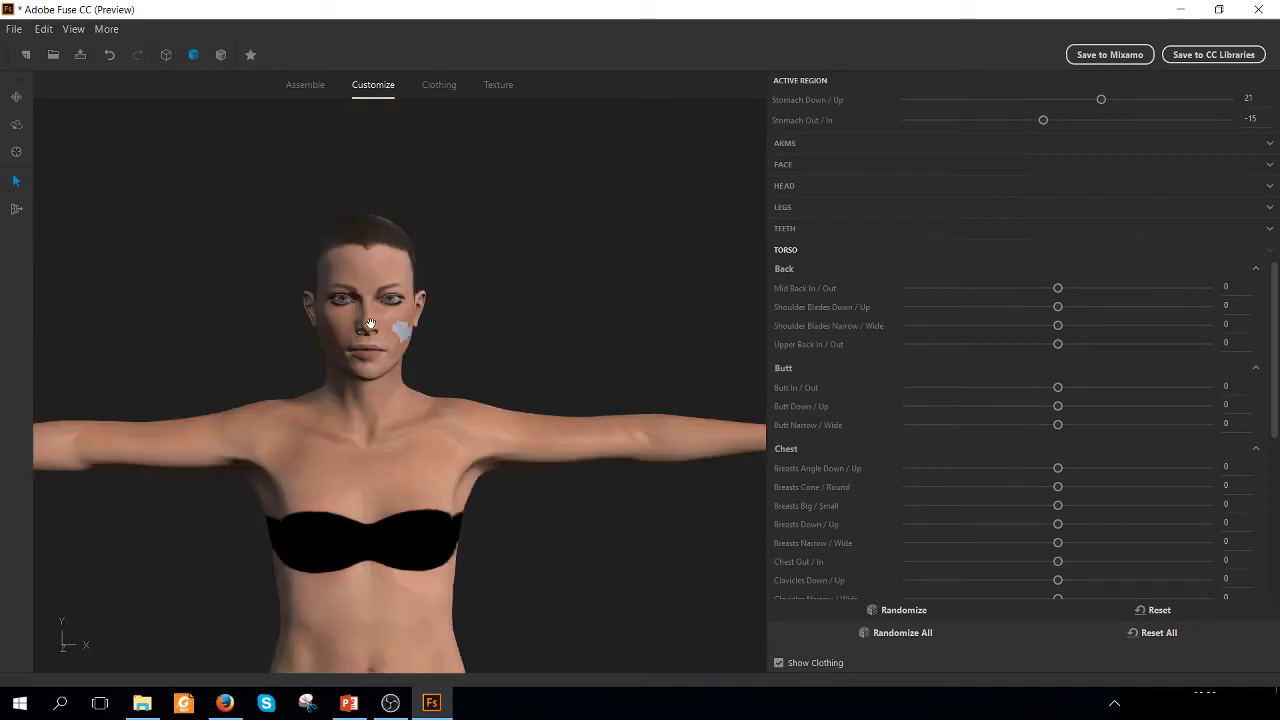
{"action": "left_click", "coordinate": [405, 318]}
{"action": "left_click_drag", "start_coordinate": [405, 318], "coordinate": [500, 321]}
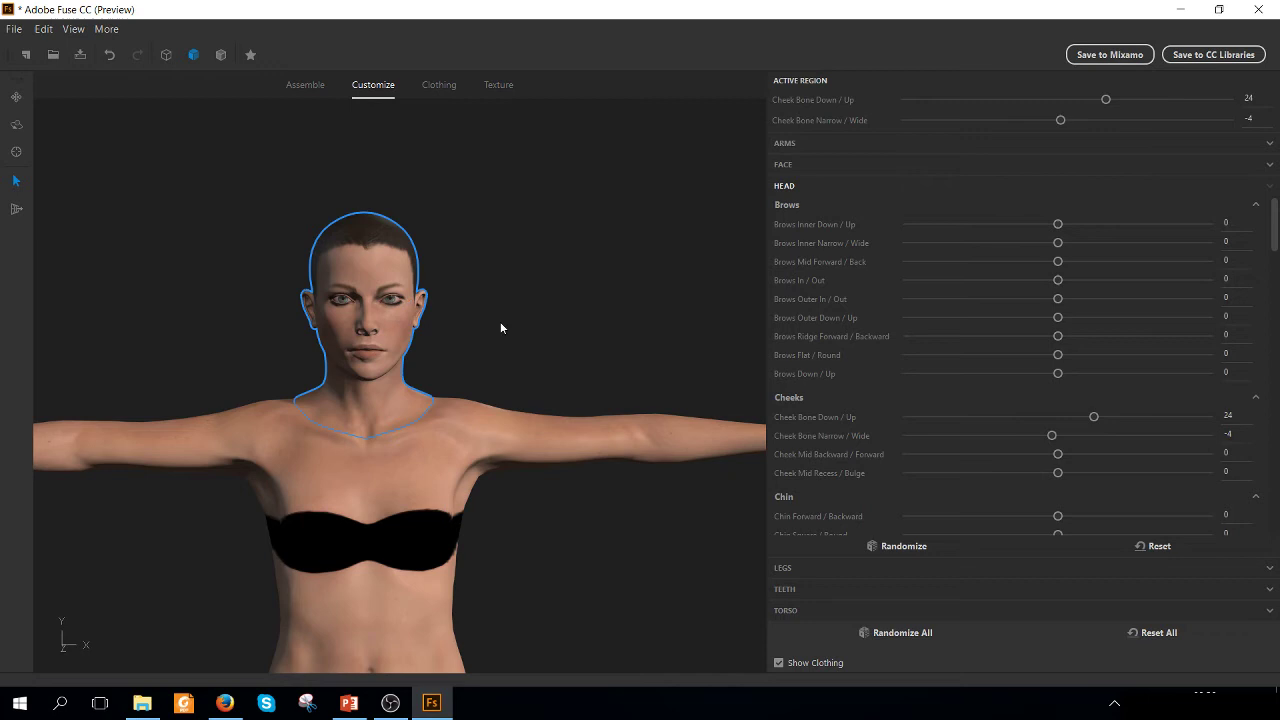
{"action": "scroll", "coordinate": [500, 319], "scroll_direction": "down", "scroll_amount": 5}
{"action": "middle_click_drag", "start_coordinate": [505, 428], "coordinate": [523, 349]}
{"action": "scroll", "coordinate": [530, 355], "scroll_direction": "up", "scroll_amount": 3}
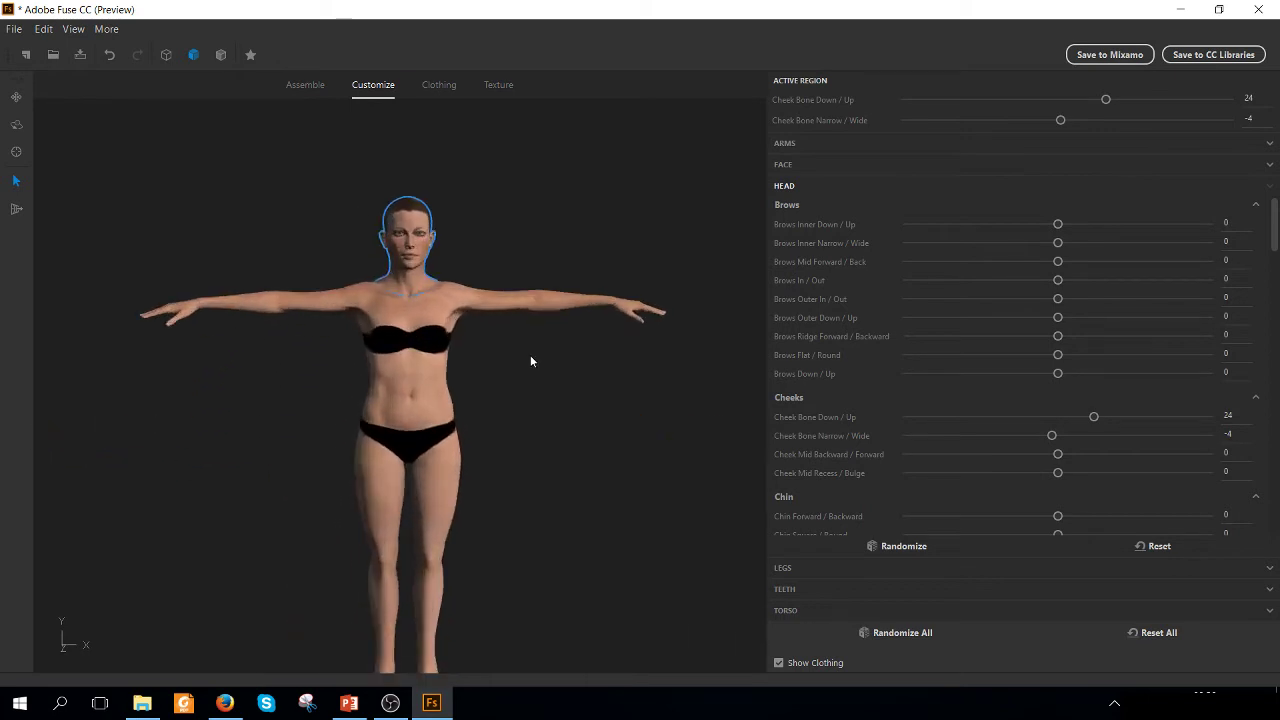
{"action": "middle_click_drag", "start_coordinate": [520, 414], "coordinate": [521, 364]}
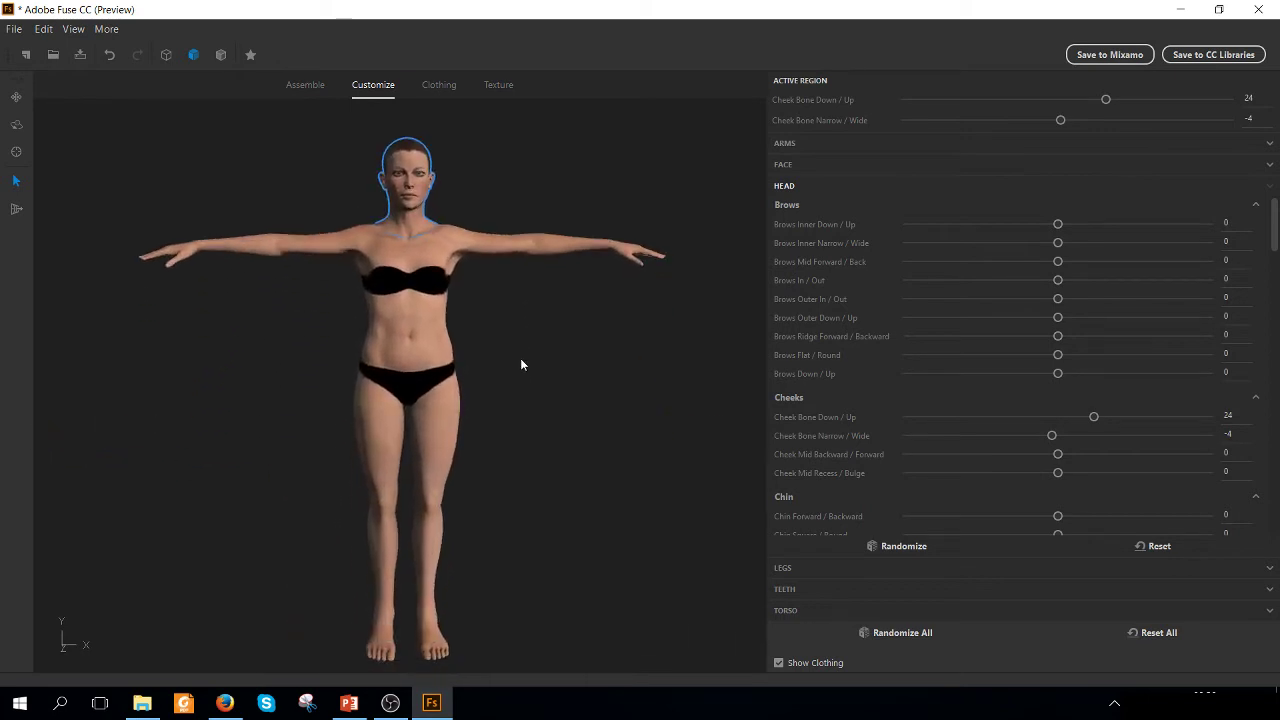
- Dress the character in the 3Quarter Sleeve Tee from the Clothing library
{"action": "left_click", "coordinate": [447, 95]}
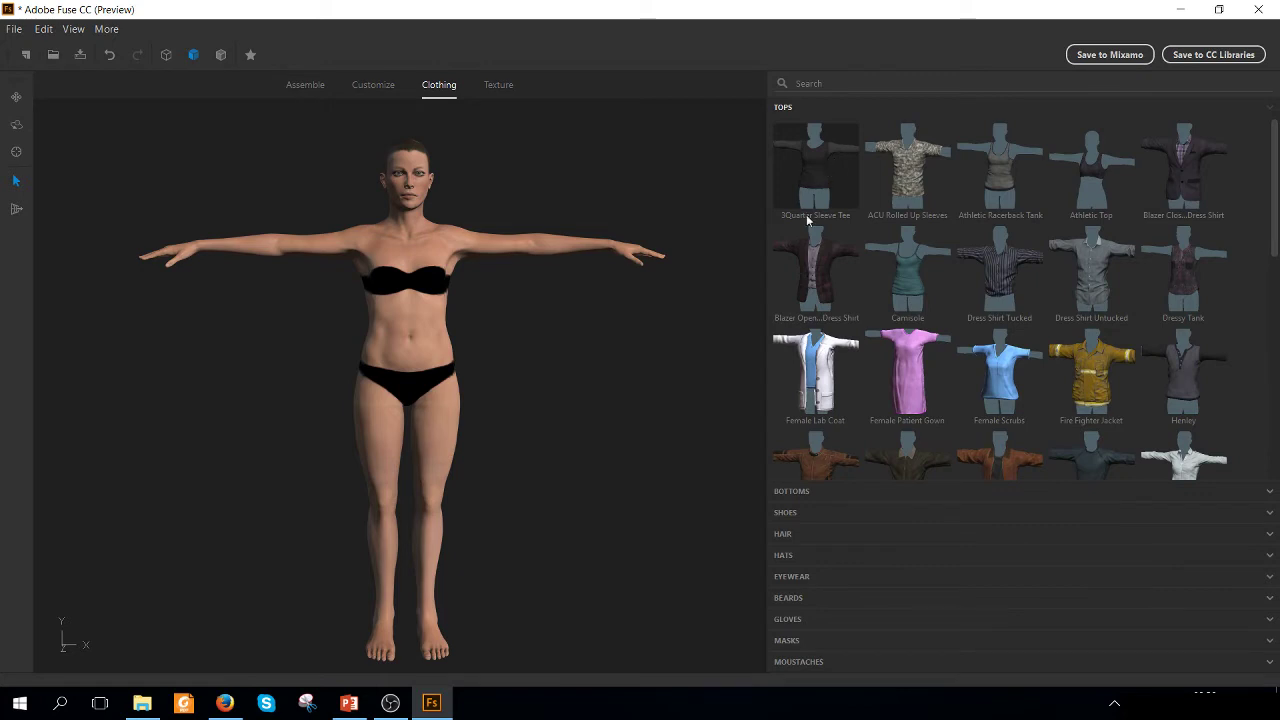
{"action": "scroll", "coordinate": [1000, 260], "scroll_direction": "down", "scroll_amount": 2}
{"action": "scroll", "coordinate": [1083, 298], "scroll_direction": "down", "scroll_amount": 2}
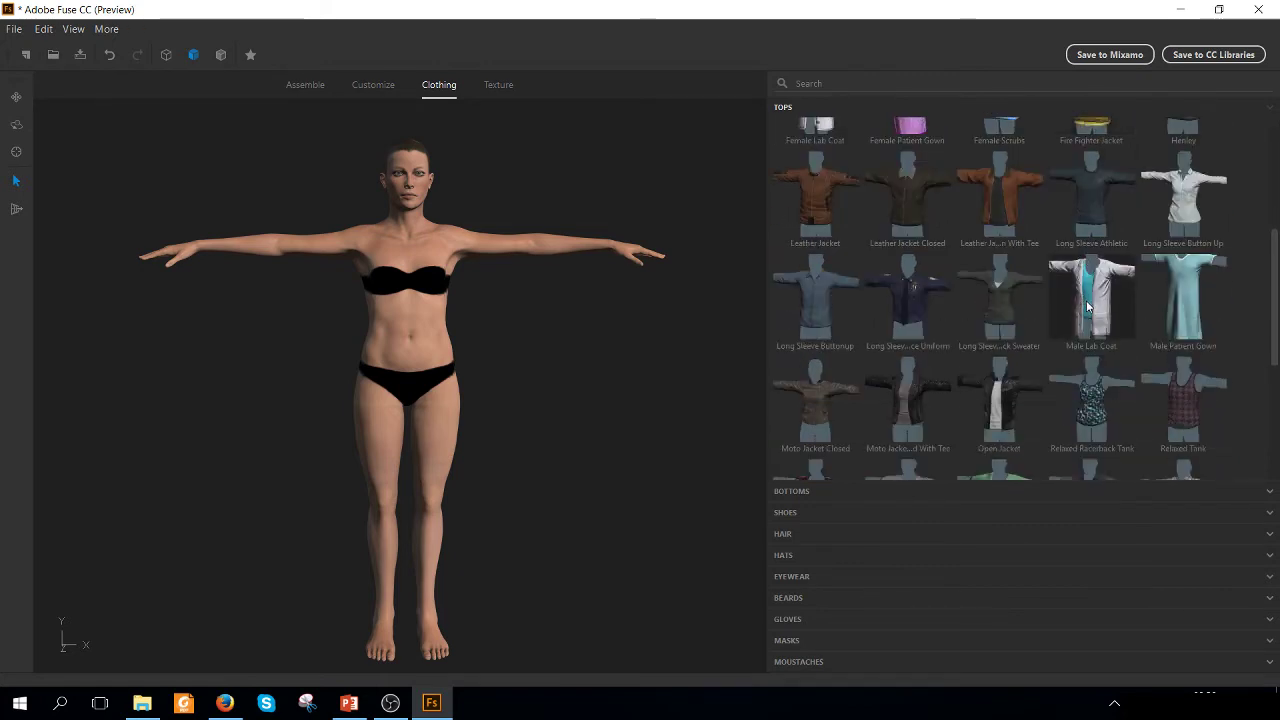
{"action": "scroll", "coordinate": [1088, 307], "scroll_direction": "down", "scroll_amount": 2}
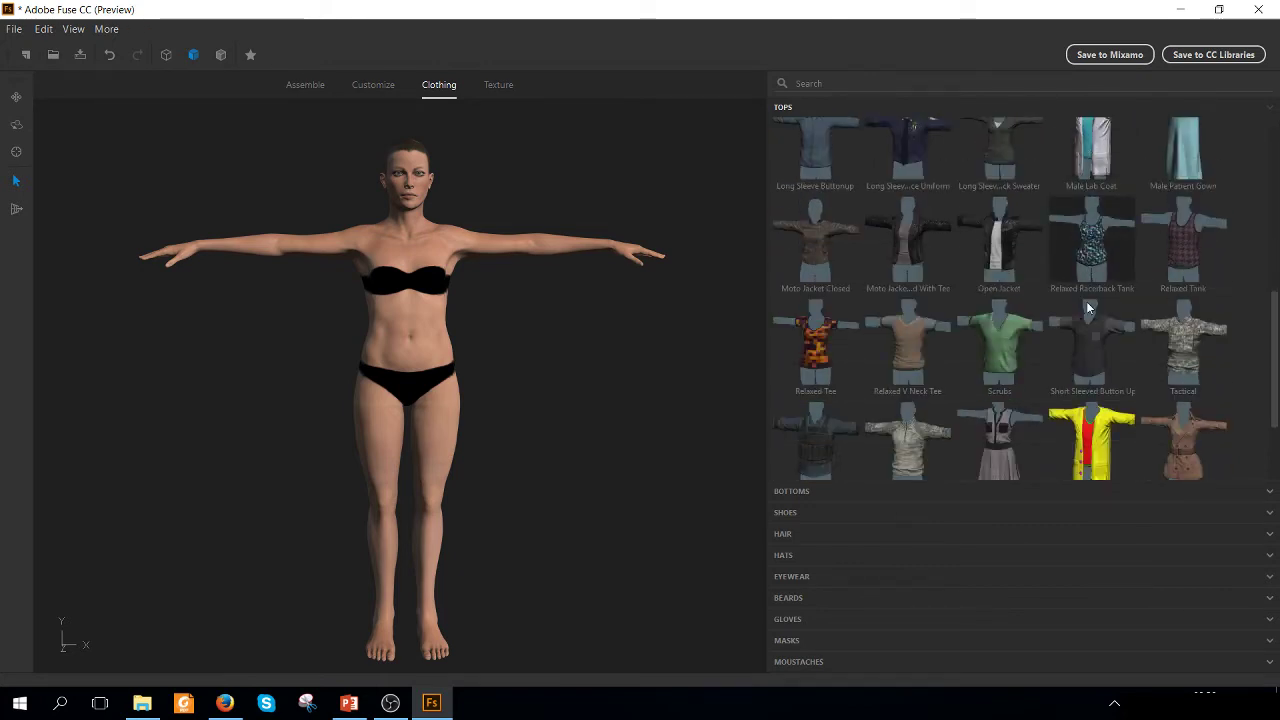
{"action": "scroll", "coordinate": [1085, 305], "scroll_direction": "up", "scroll_amount": 8}
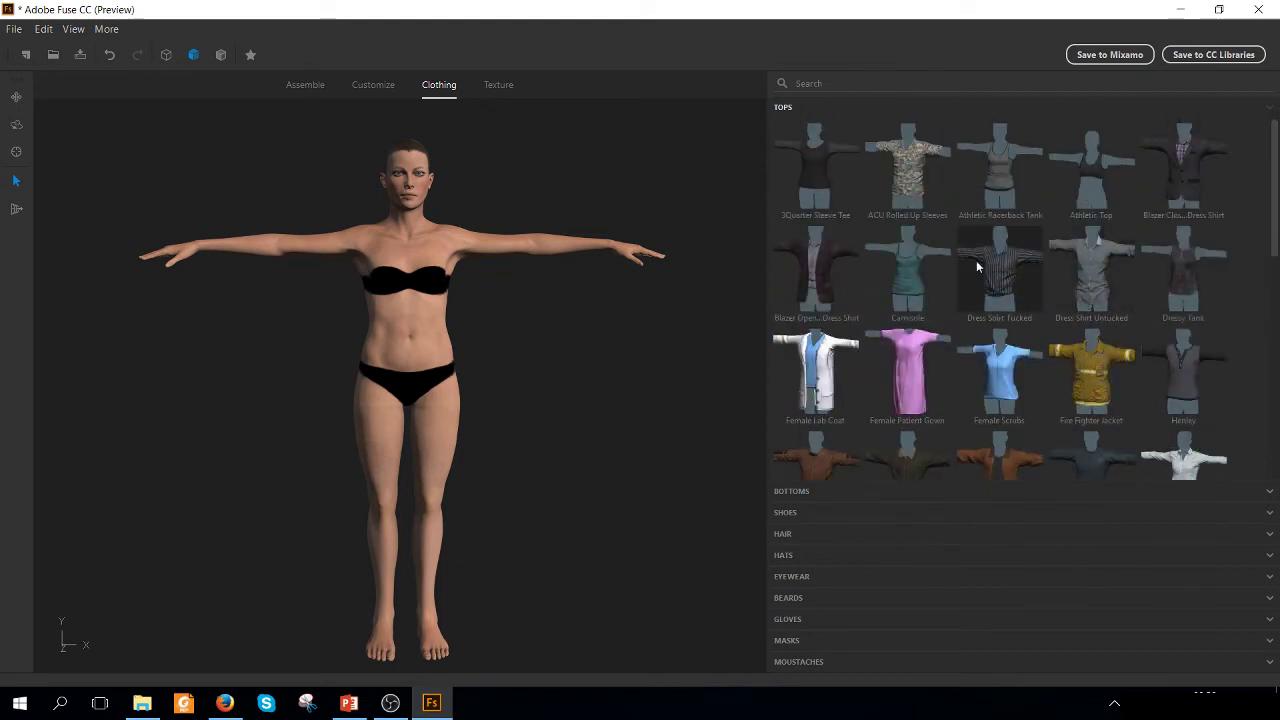
{"action": "left_click", "coordinate": [813, 175]}
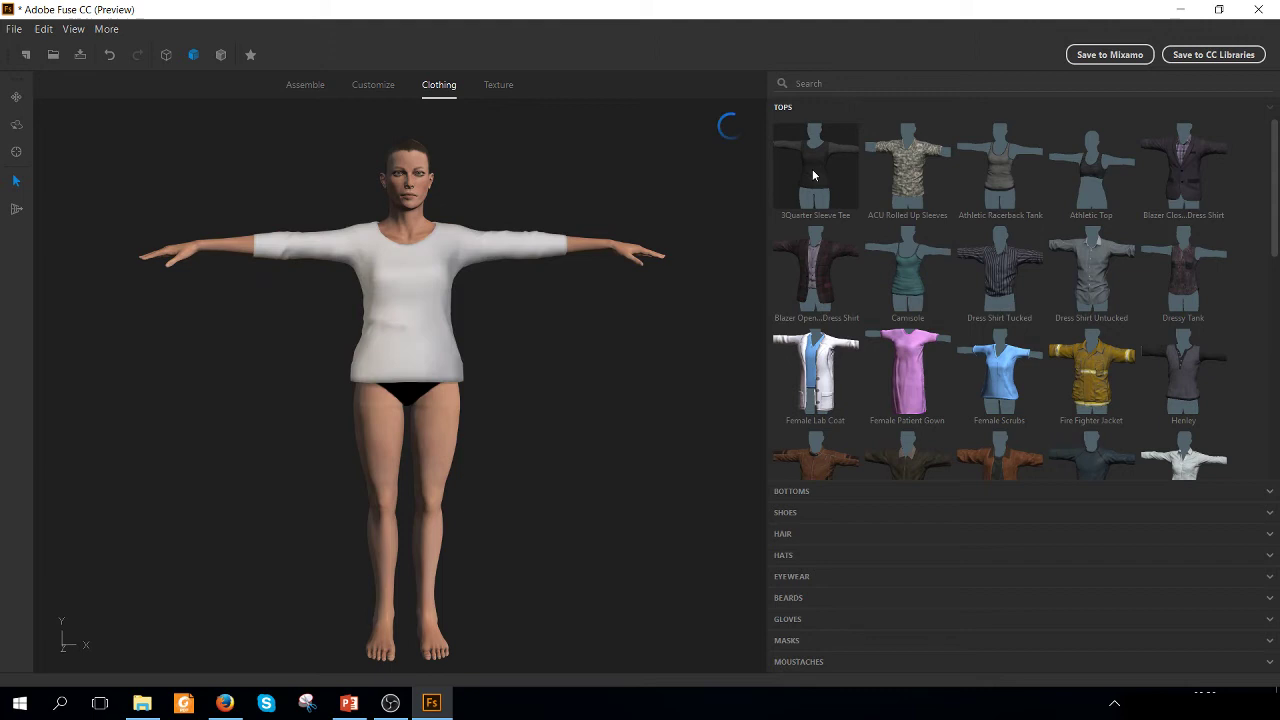
- Add the Bootcut Pant jeans and the Boots 1 shoes
{"action": "left_click", "coordinate": [794, 491]}
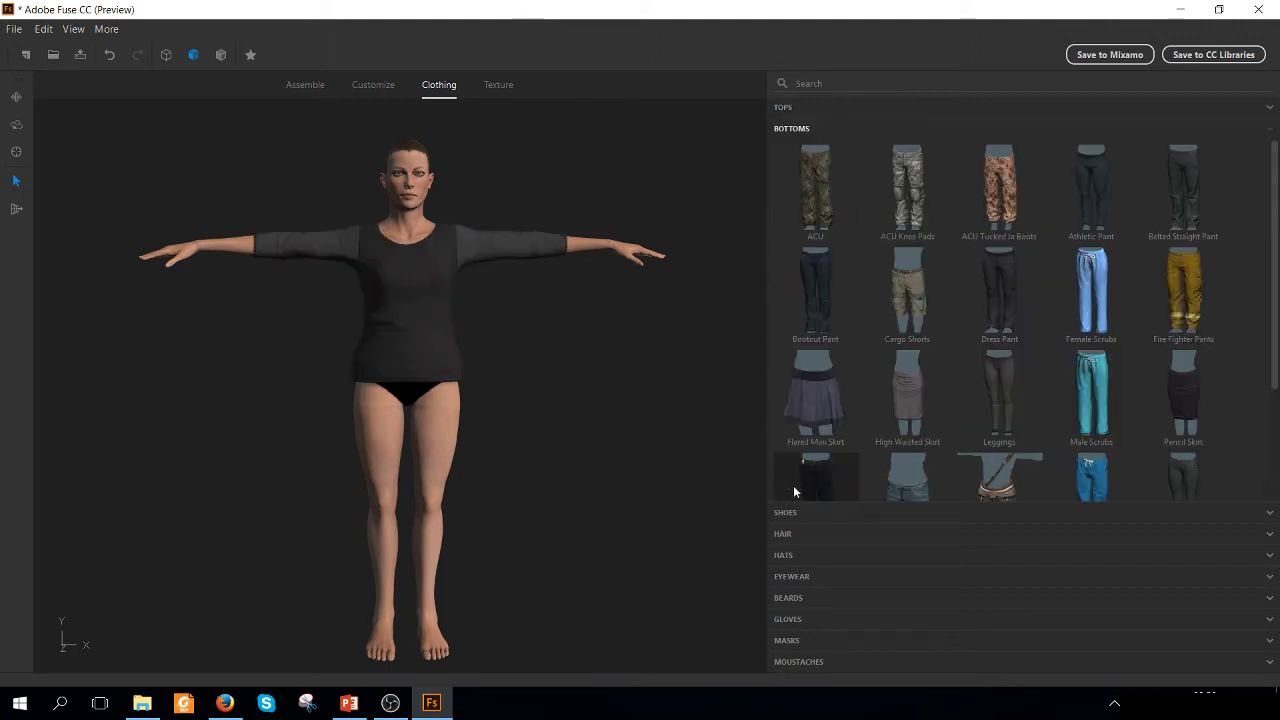
{"action": "left_click", "coordinate": [818, 311]}
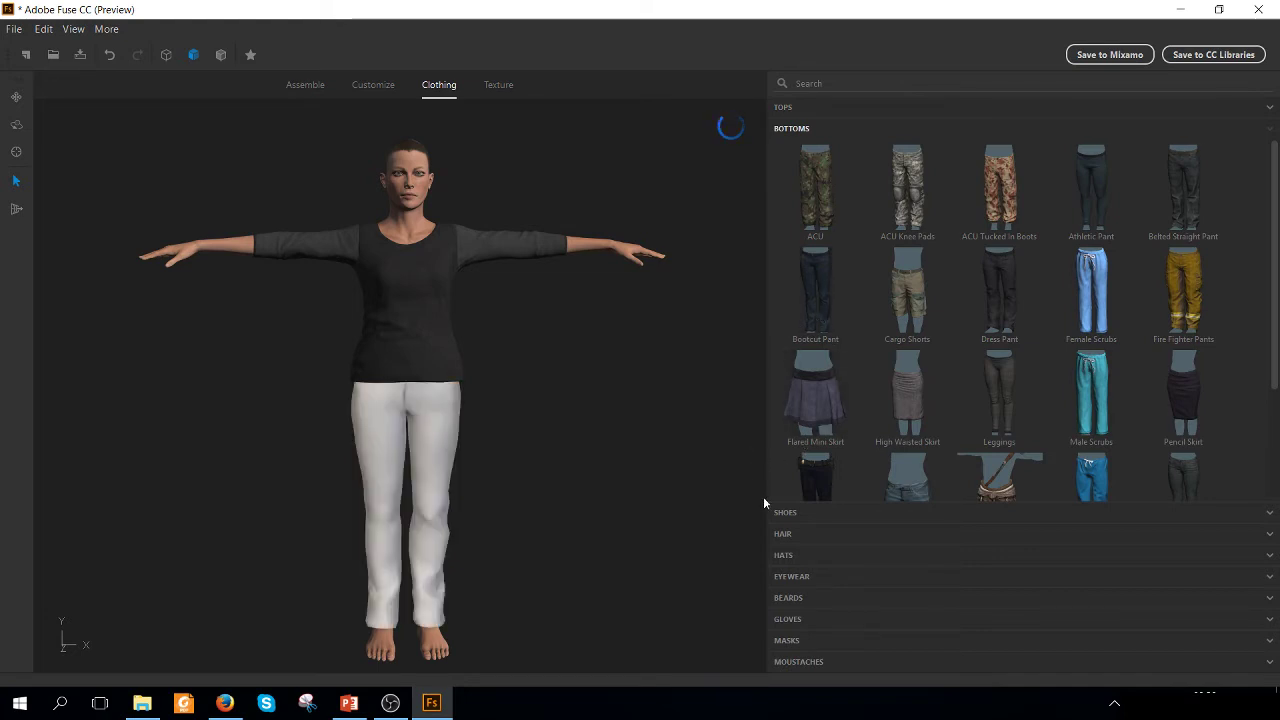
{"action": "left_click", "coordinate": [784, 513]}
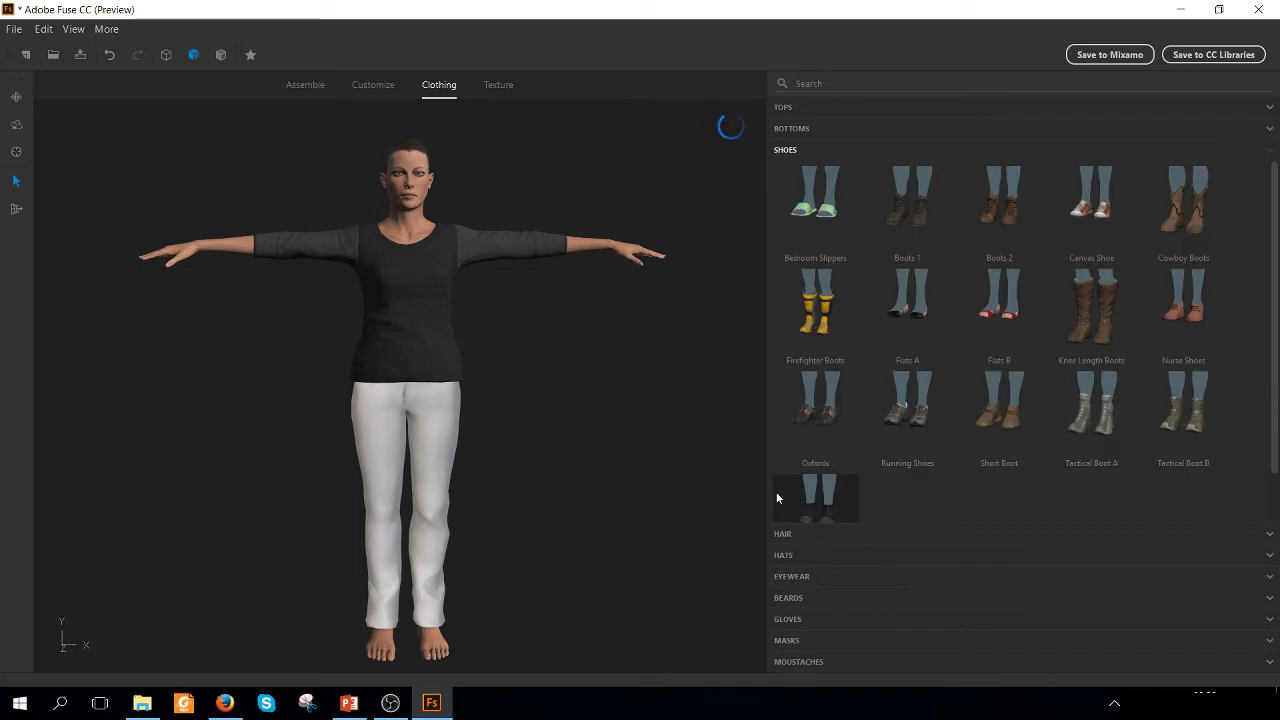
{"action": "left_click", "coordinate": [908, 197]}
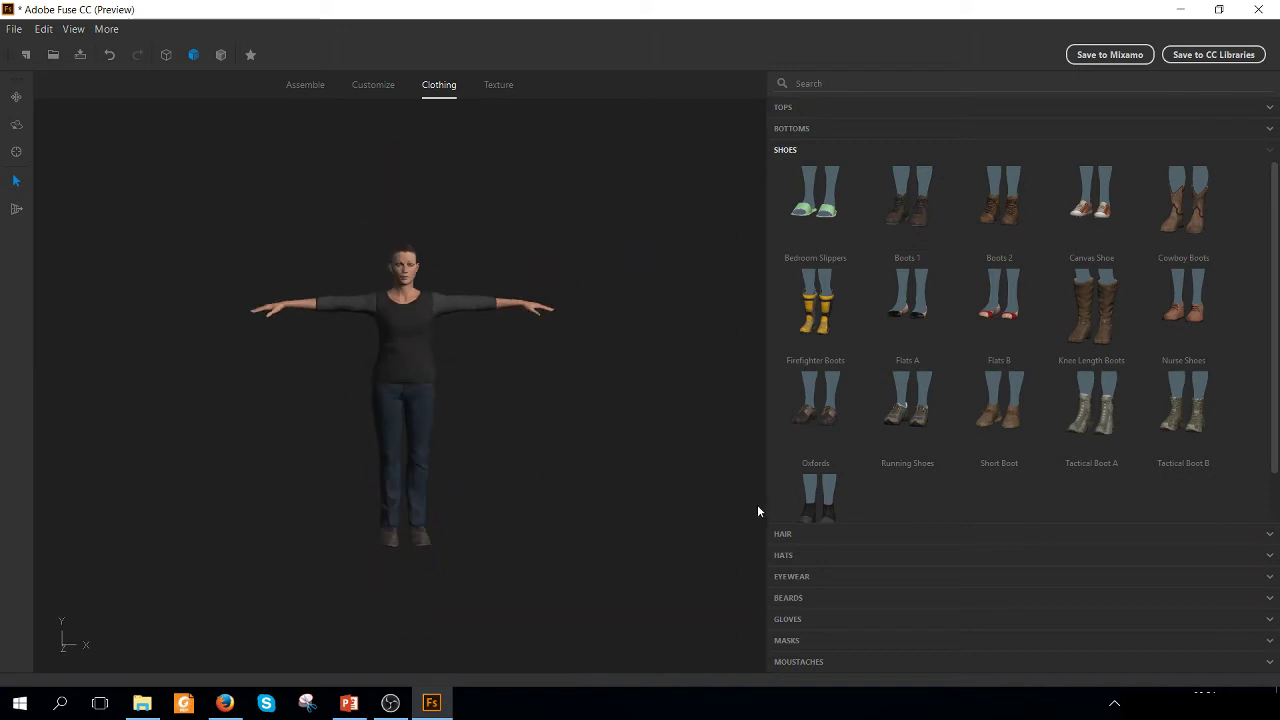
- Give her the Alpha Bob Parted Bangs hairstyle, browsing hats, eyewear, beards, gloves, masks and moustaches without adding any
{"action": "left_click", "coordinate": [782, 534]}
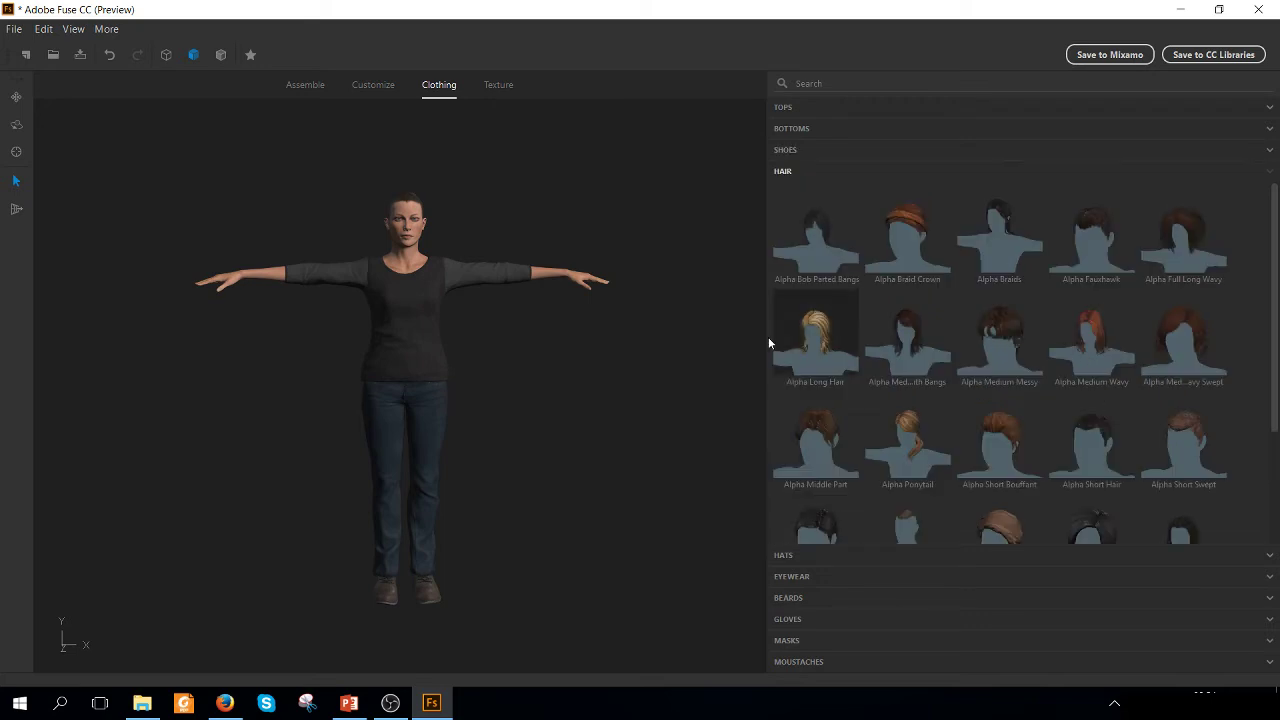
{"action": "left_click", "coordinate": [825, 237]}
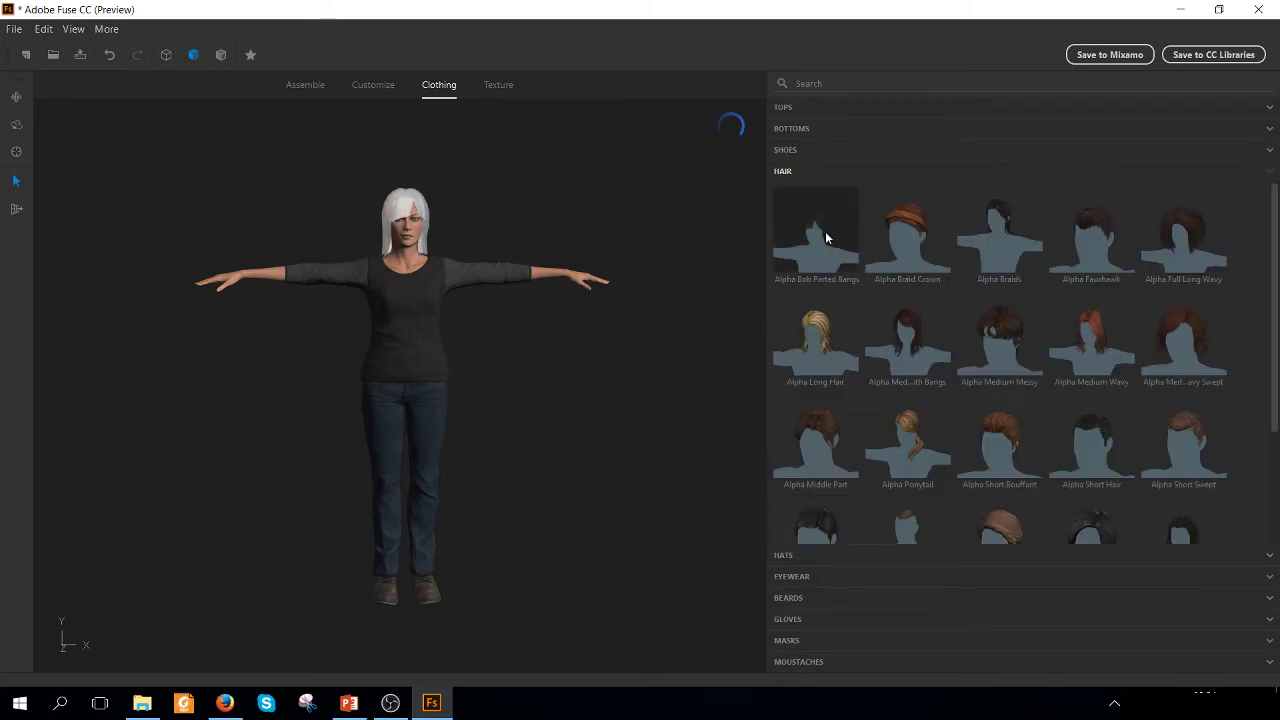
{"action": "left_click", "coordinate": [801, 558]}
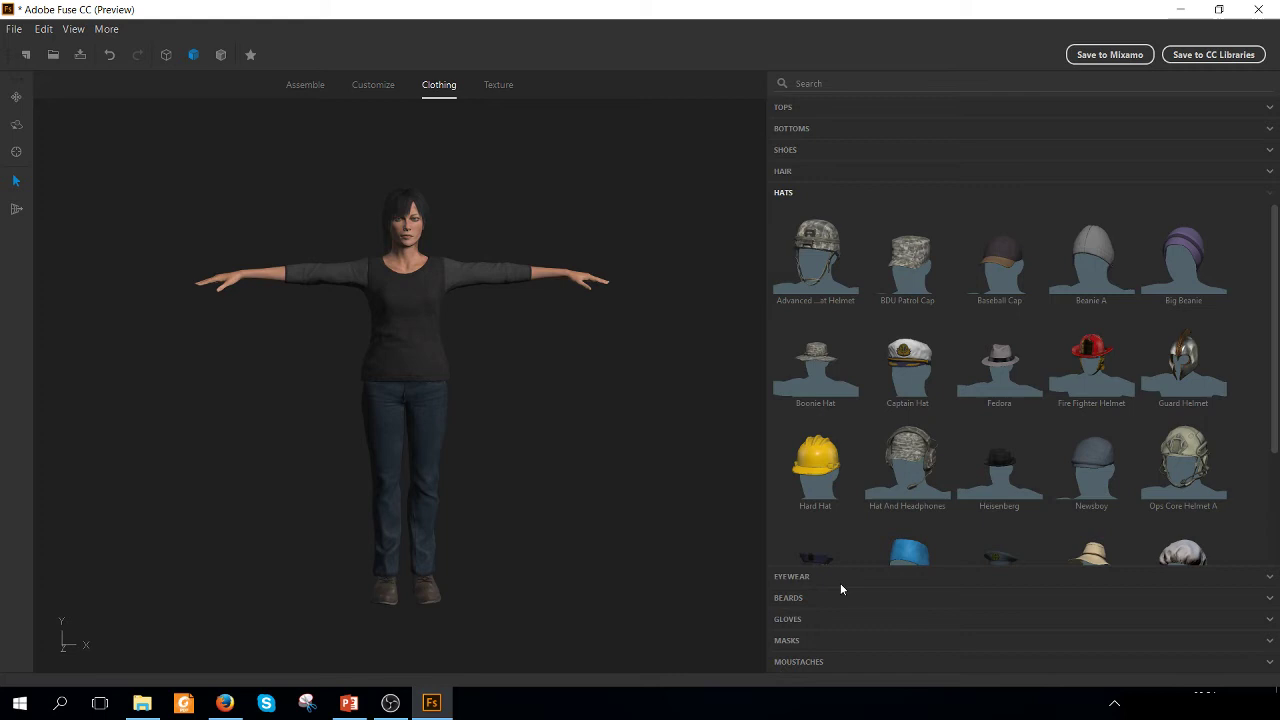
{"action": "left_click", "coordinate": [837, 580]}
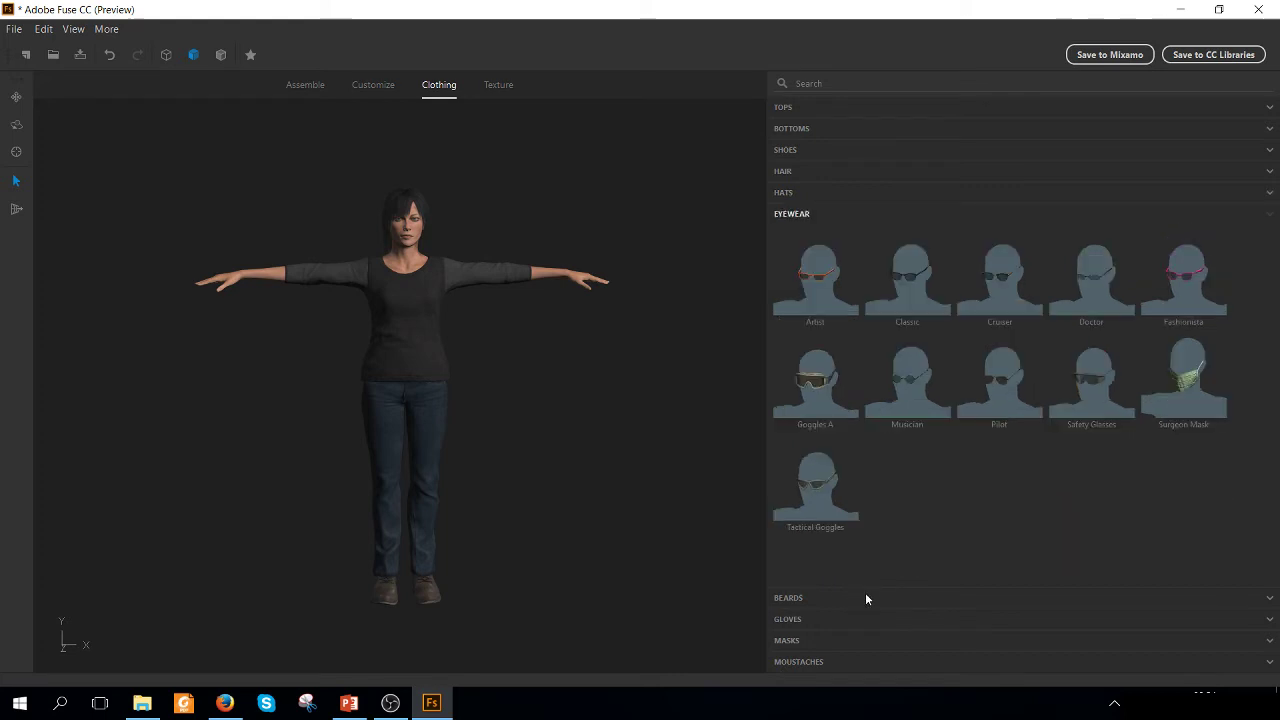
{"action": "left_click", "coordinate": [864, 595]}
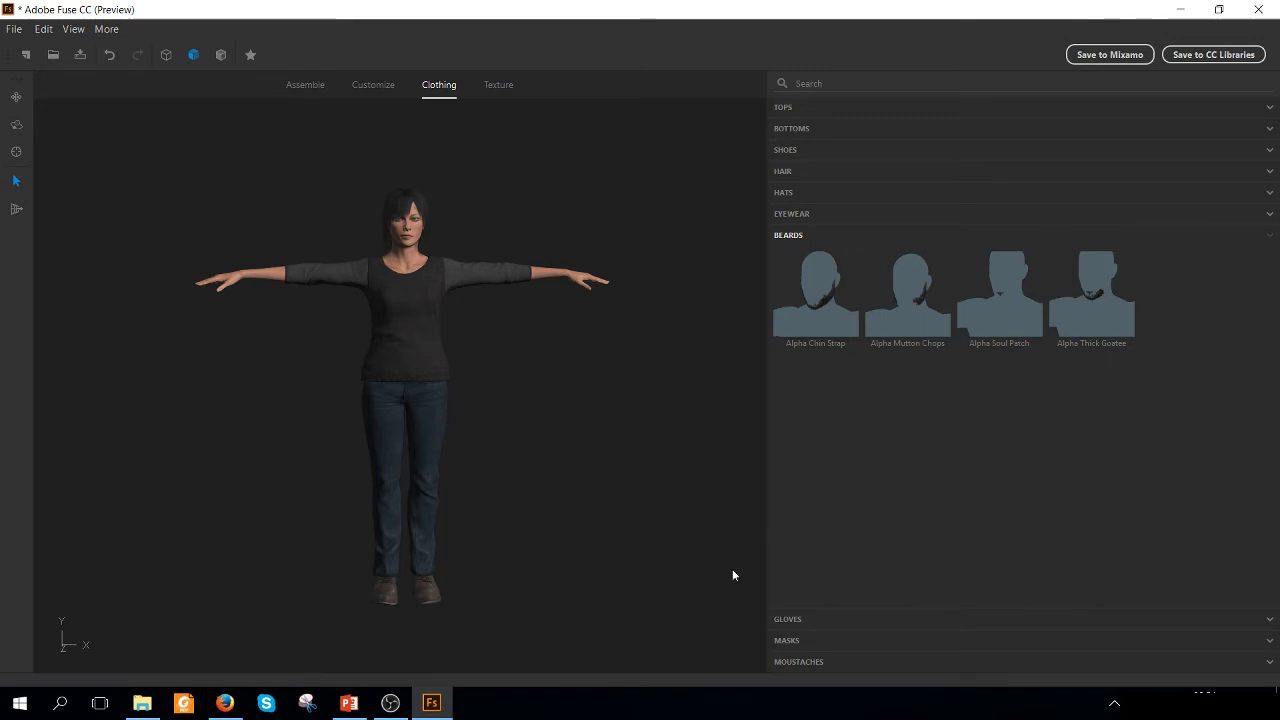
{"action": "left_click", "coordinate": [807, 624]}
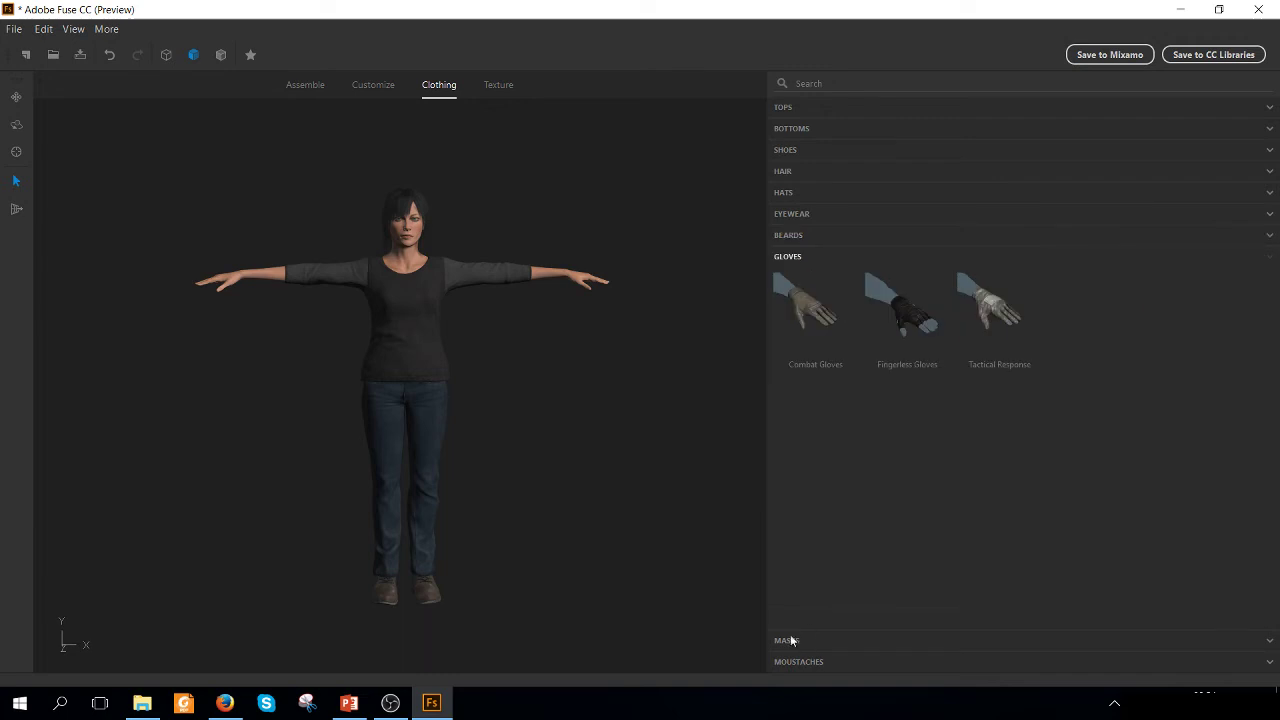
{"action": "left_click", "coordinate": [827, 645]}
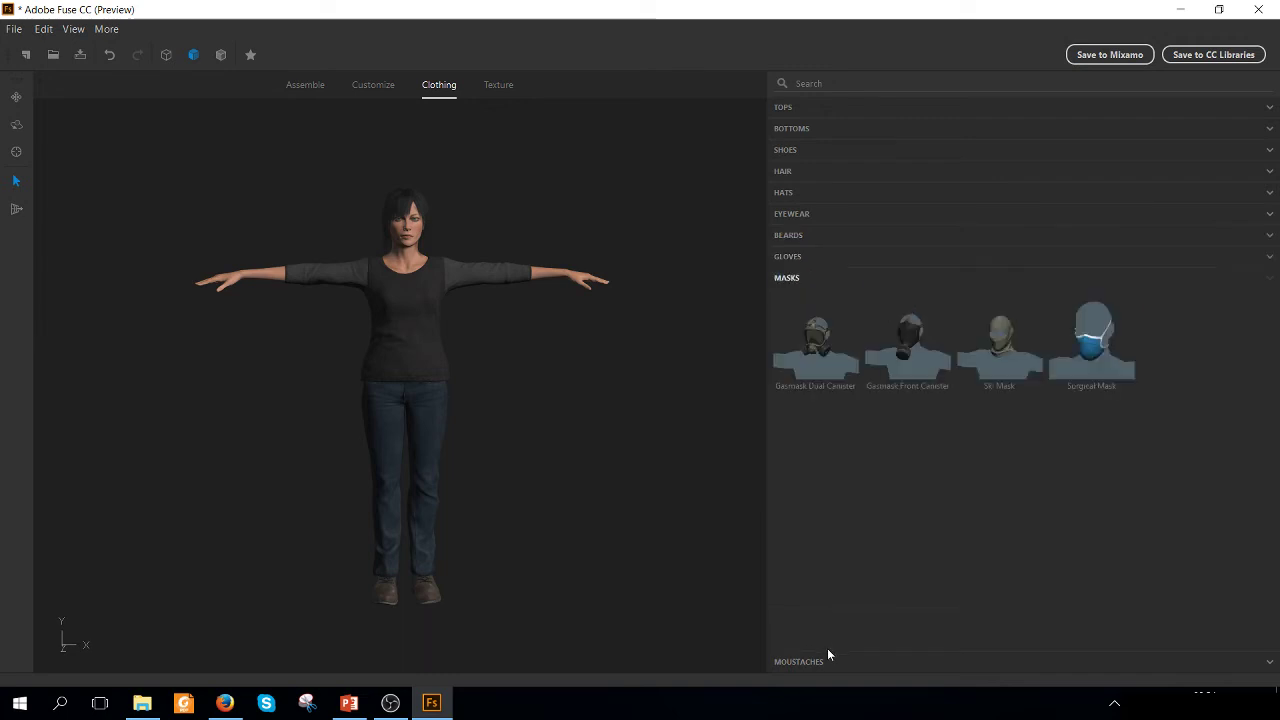
{"action": "left_click", "coordinate": [832, 660]}
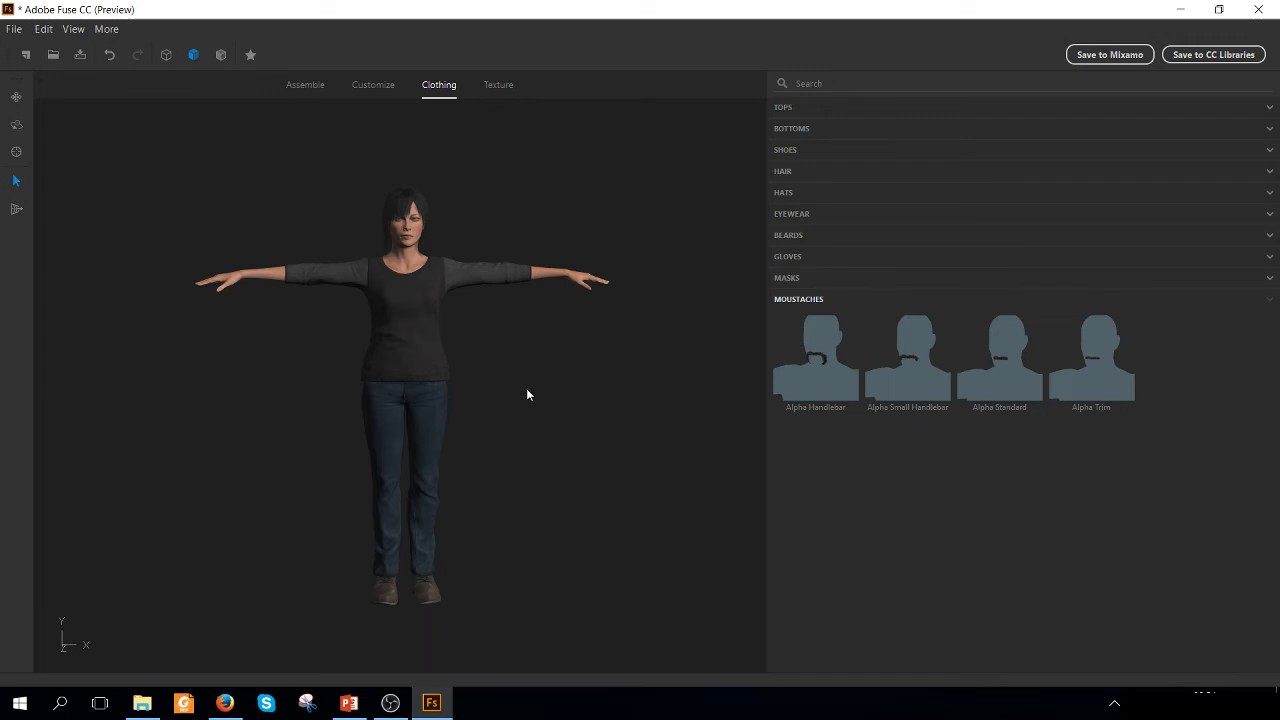
{"action": "scroll", "coordinate": [528, 395], "scroll_direction": "up", "scroll_amount": 1}
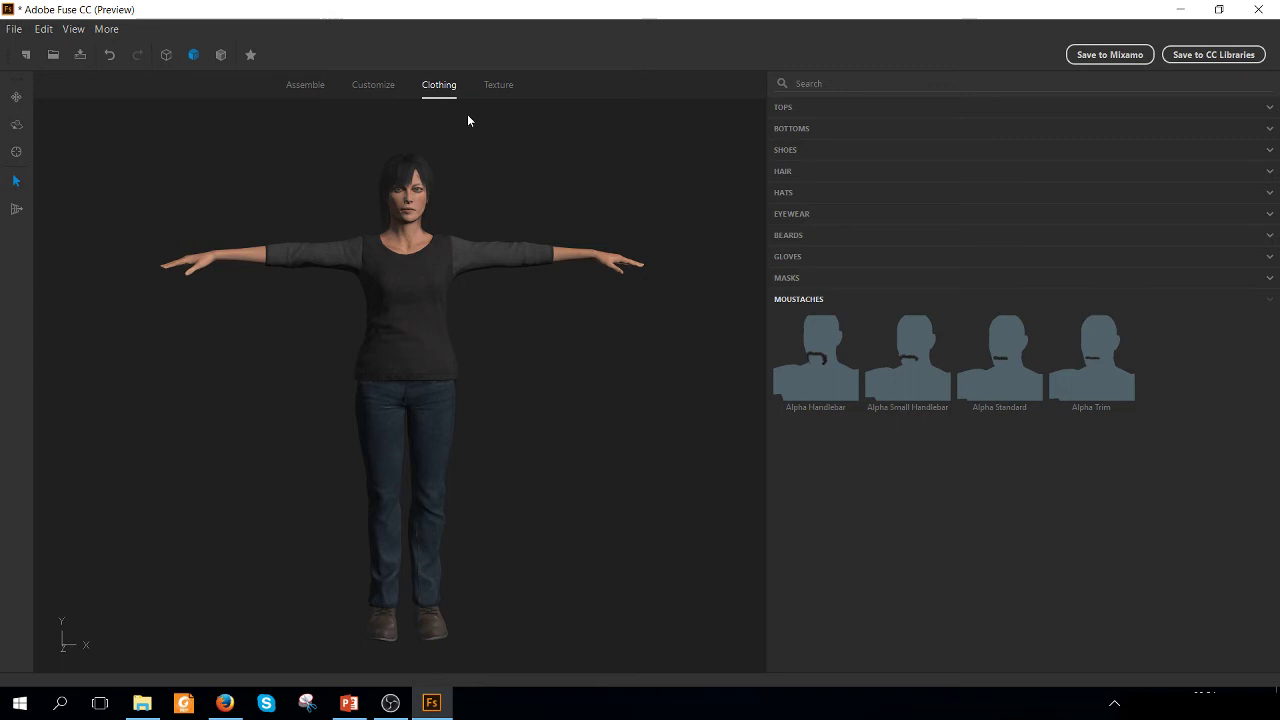
- Apply the sequins material to the jeans' Main Fabric in the Texture tab
{"action": "left_click", "coordinate": [495, 85]}
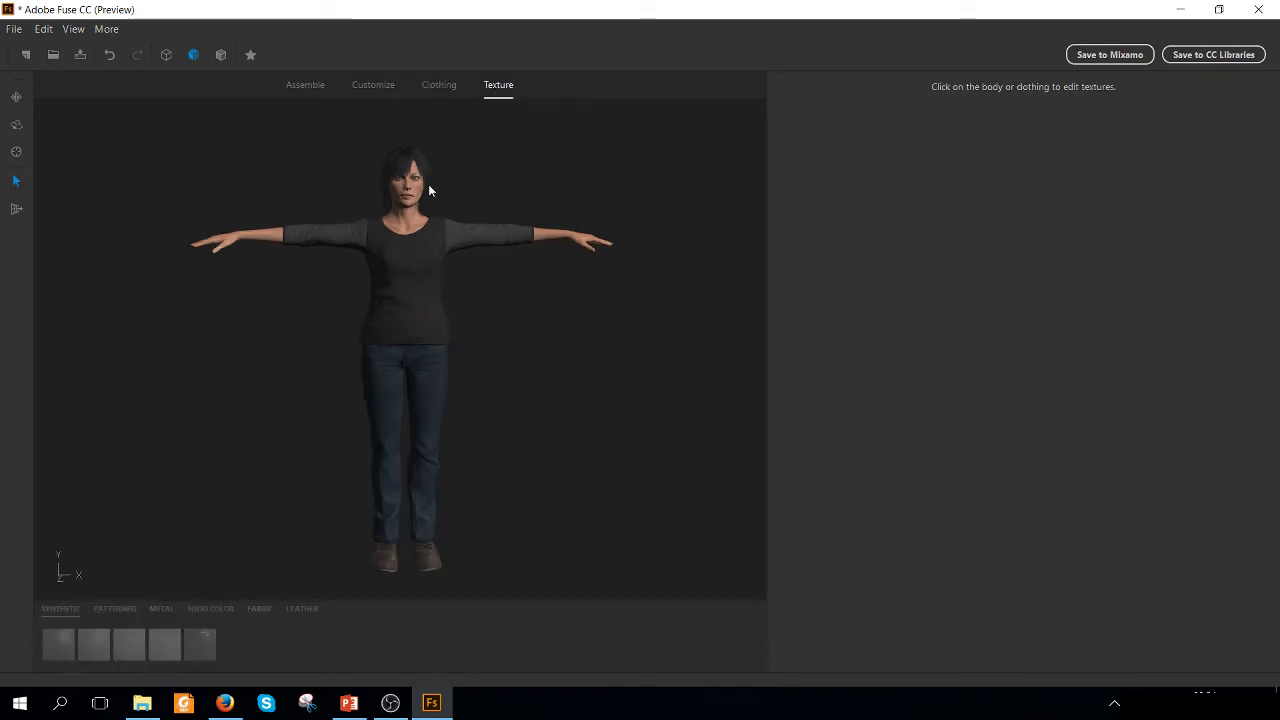
{"action": "left_click", "coordinate": [375, 286]}
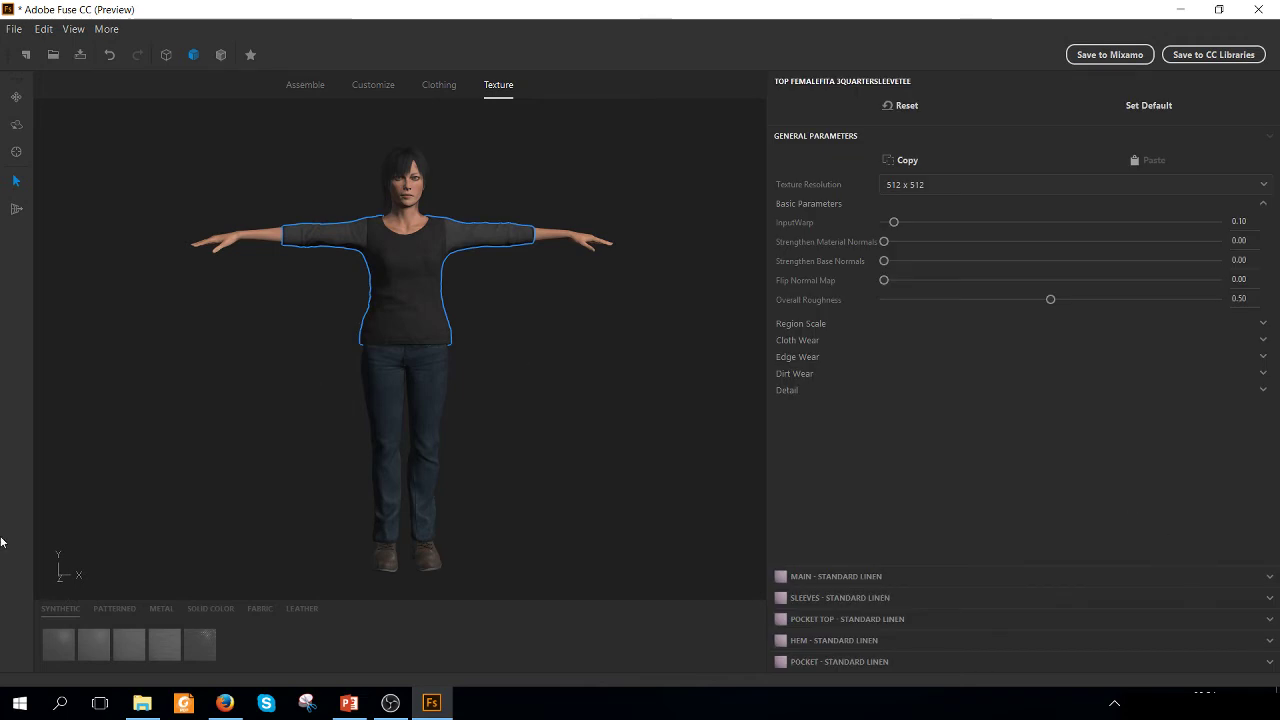
{"action": "left_click", "coordinate": [394, 418]}
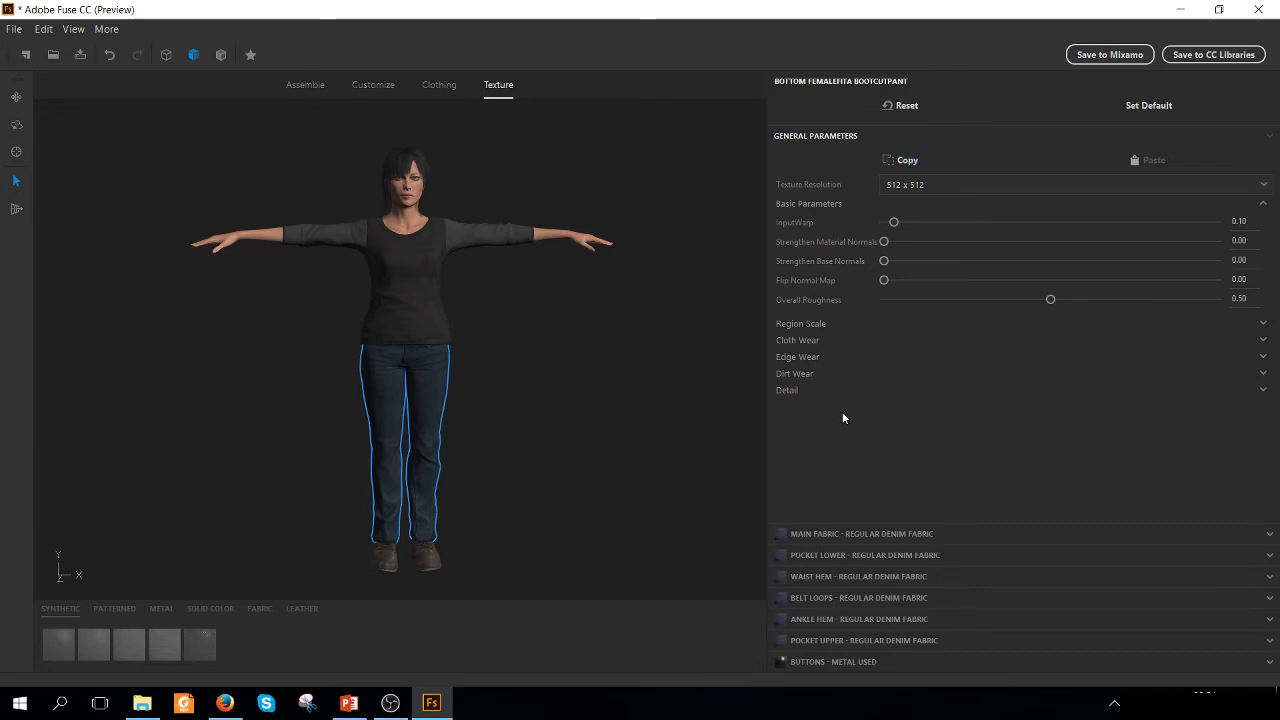
{"action": "left_click", "coordinate": [862, 534]}
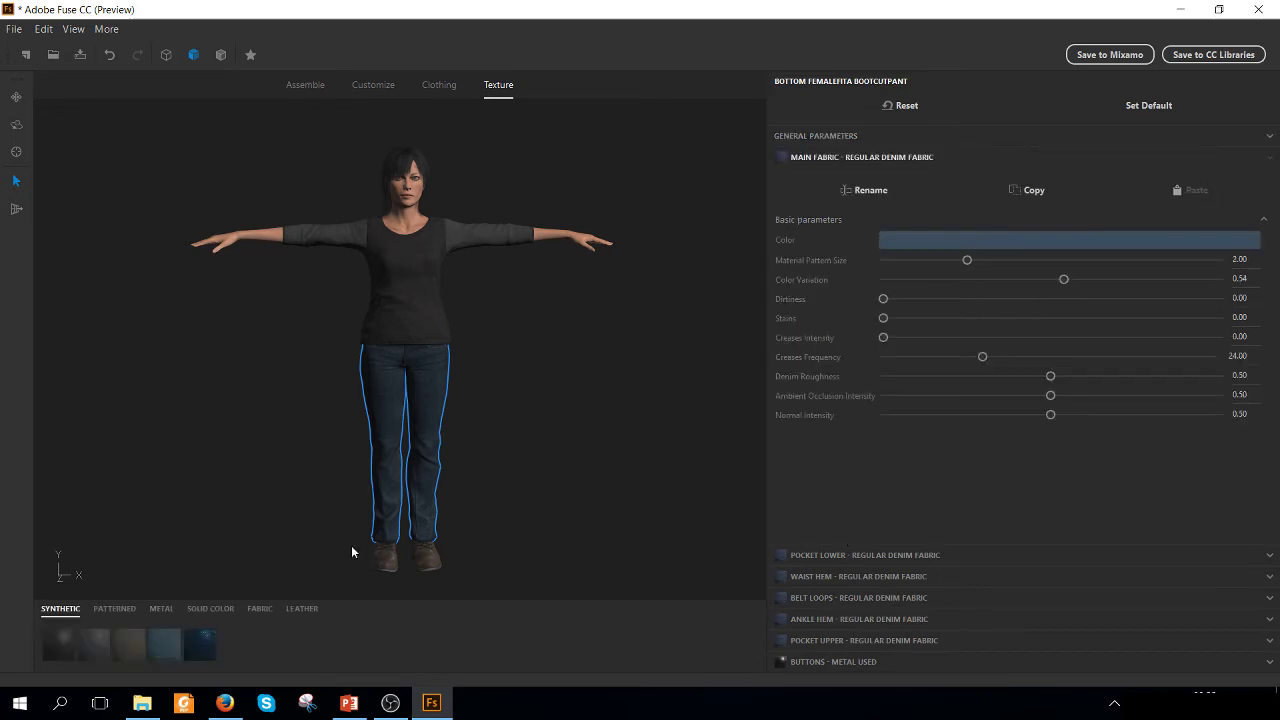
{"action": "left_click", "coordinate": [193, 643]}
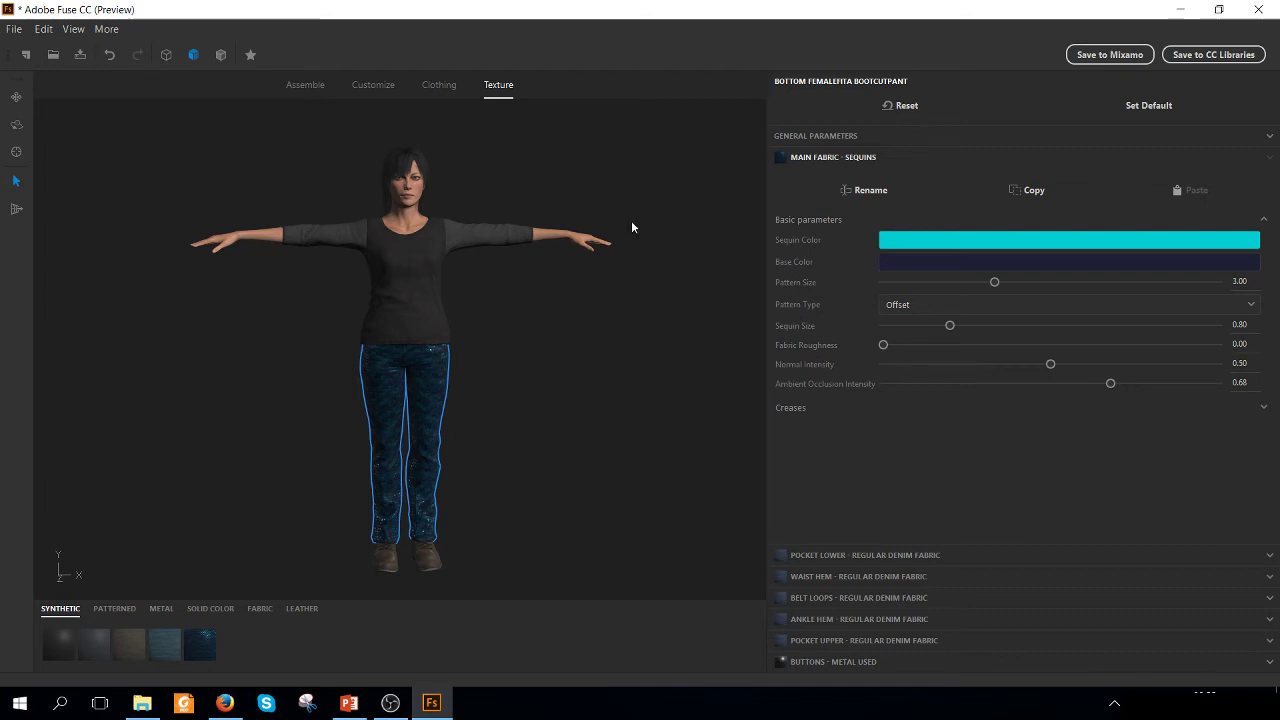
{"action": "left_click", "coordinate": [716, 267]}
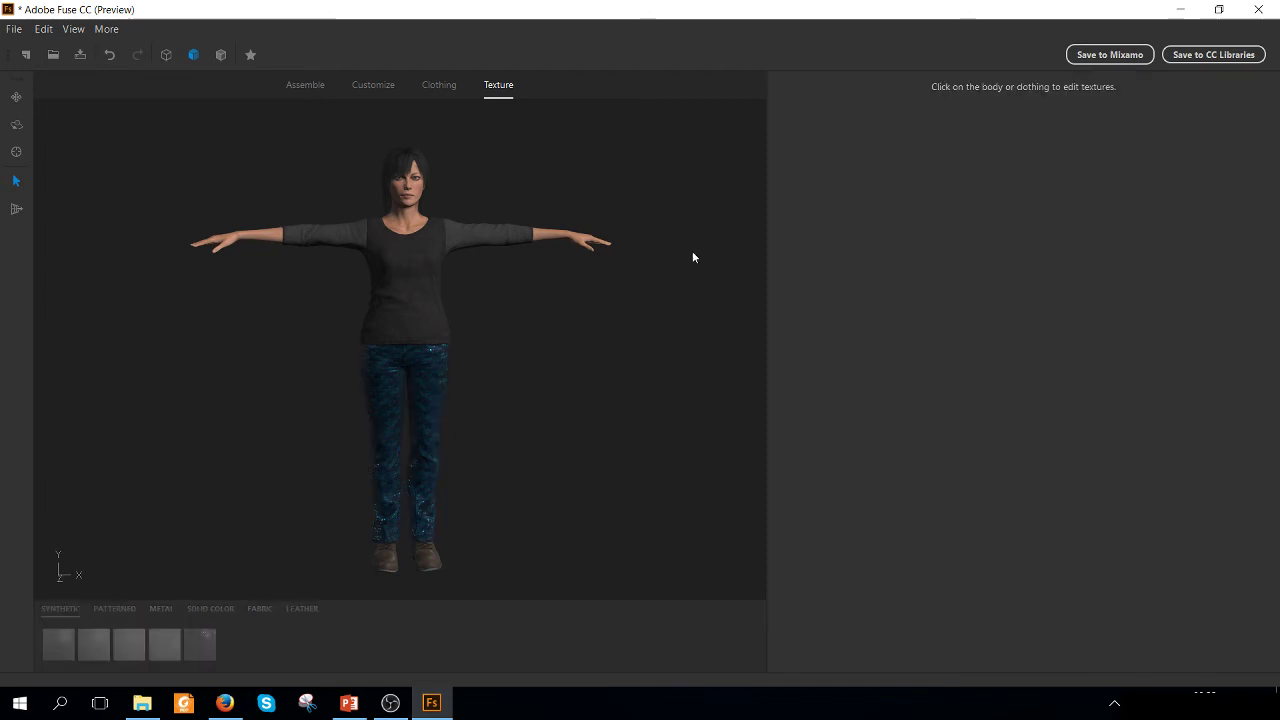
- Undo the sequins material with Ctrl+Z so the jeans return to plain dark denim
{"action": "key", "text": "ctrl+z"}
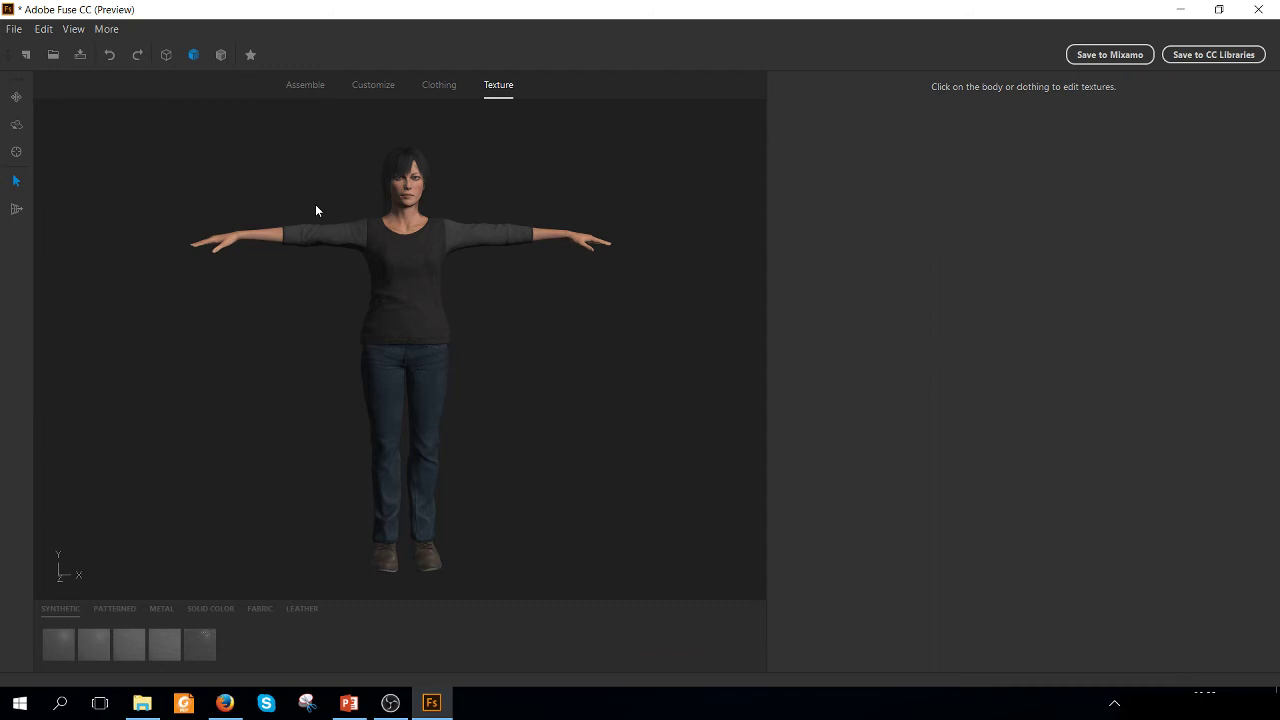
- Save the character to Mixamo, replacing the default character name with LadyTest
{"action": "left_click", "coordinate": [1097, 62]}
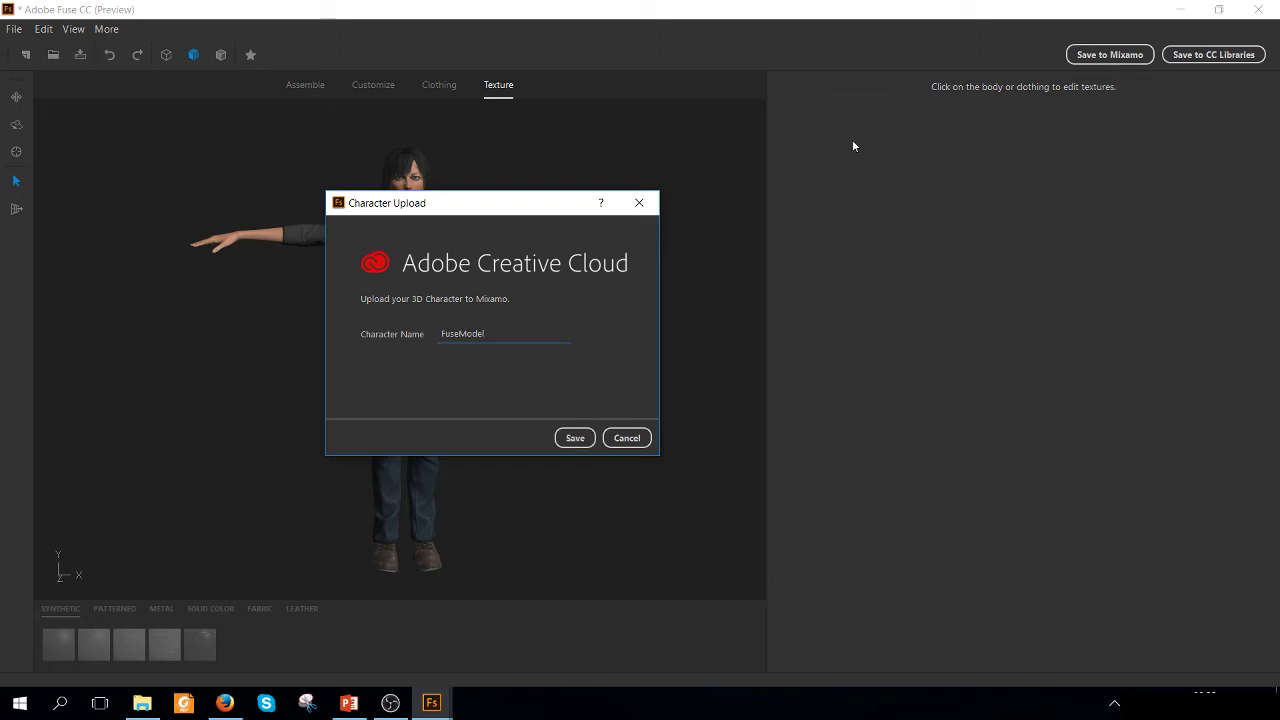
{"action": "key", "text": "BackSpace"}
{"action": "key", "text": "BackSpace"}
{"action": "key", "text": "BackSpace"}
{"action": "key", "text": "BackSpace"}
{"action": "key", "text": "BackSpace"}
{"action": "key", "text": "BackSpace"}
{"action": "key", "text": "BackSpace"}
{"action": "key", "text": "BackSpace"}
{"action": "type", "text": "LadyTest"}
{"action": "left_click", "coordinate": [575, 438]}
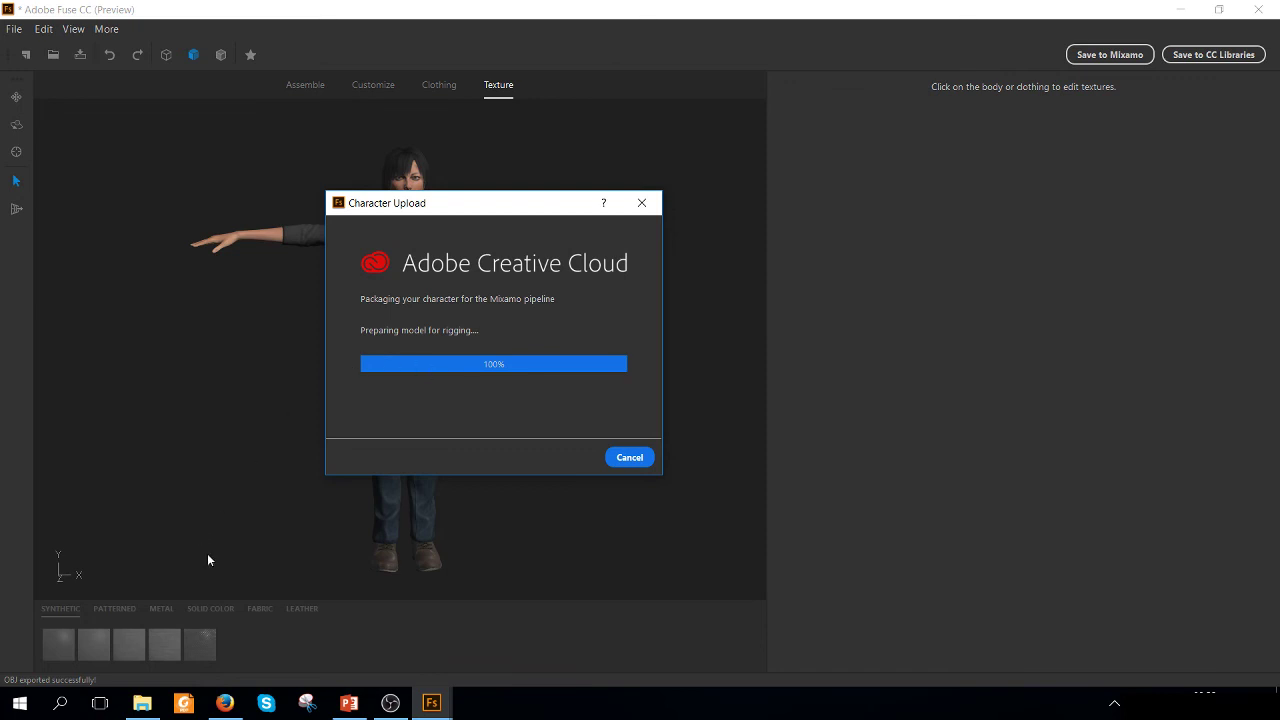
- In Firefox, close the two extra tabs, leaving only Mixamo's Auto-Rigger page
{"action": "left_click", "coordinate": [222, 705]}
{"action": "left_click", "coordinate": [222, 705]}
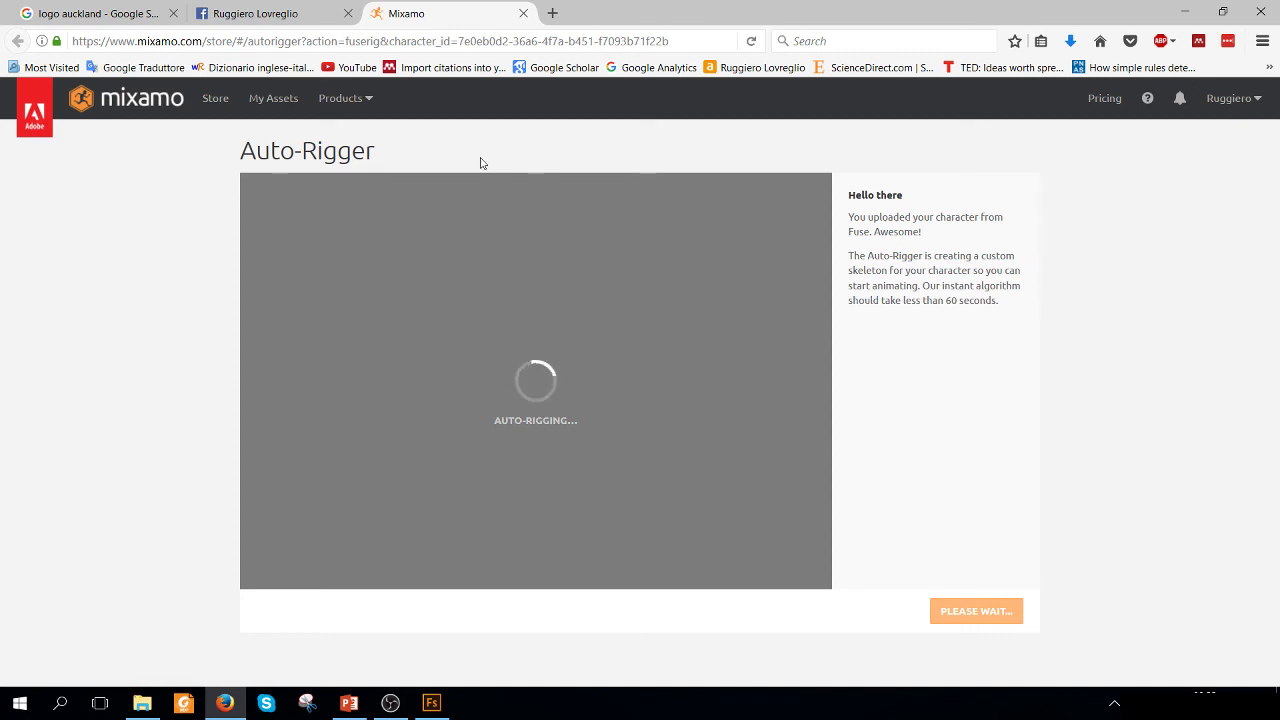
{"action": "left_click", "coordinate": [173, 13]}
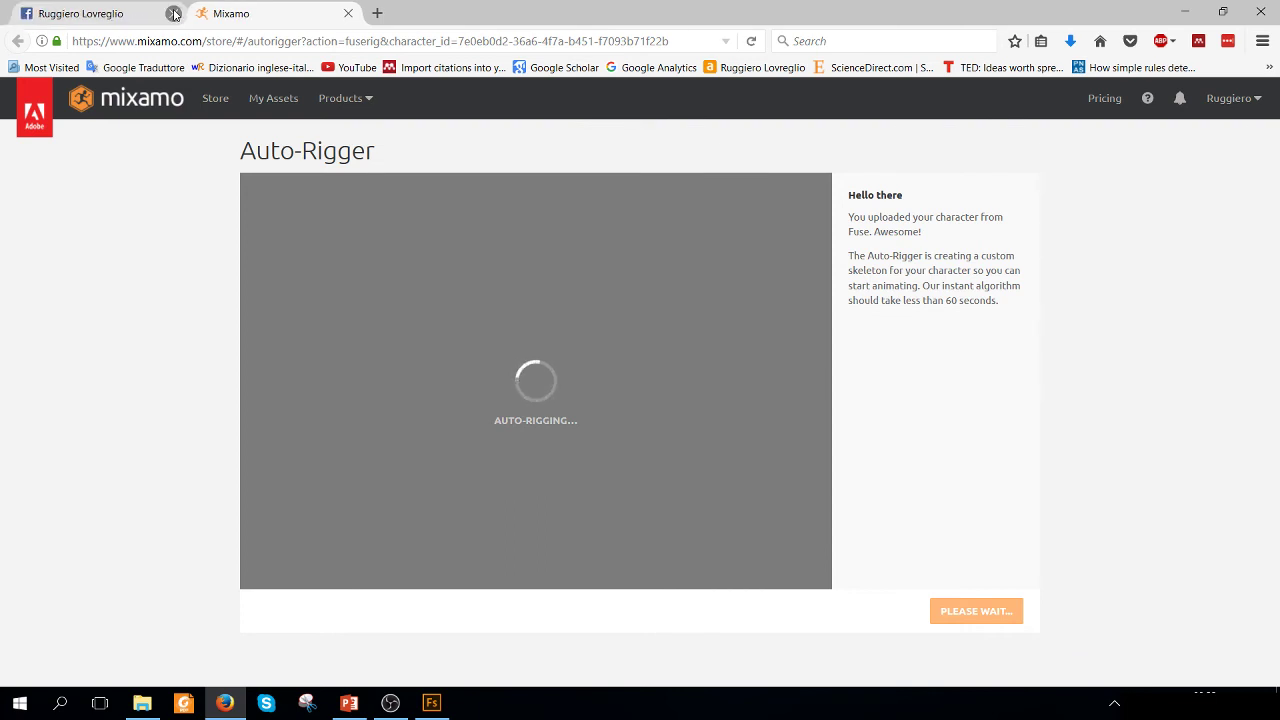
{"action": "left_click", "coordinate": [173, 13]}
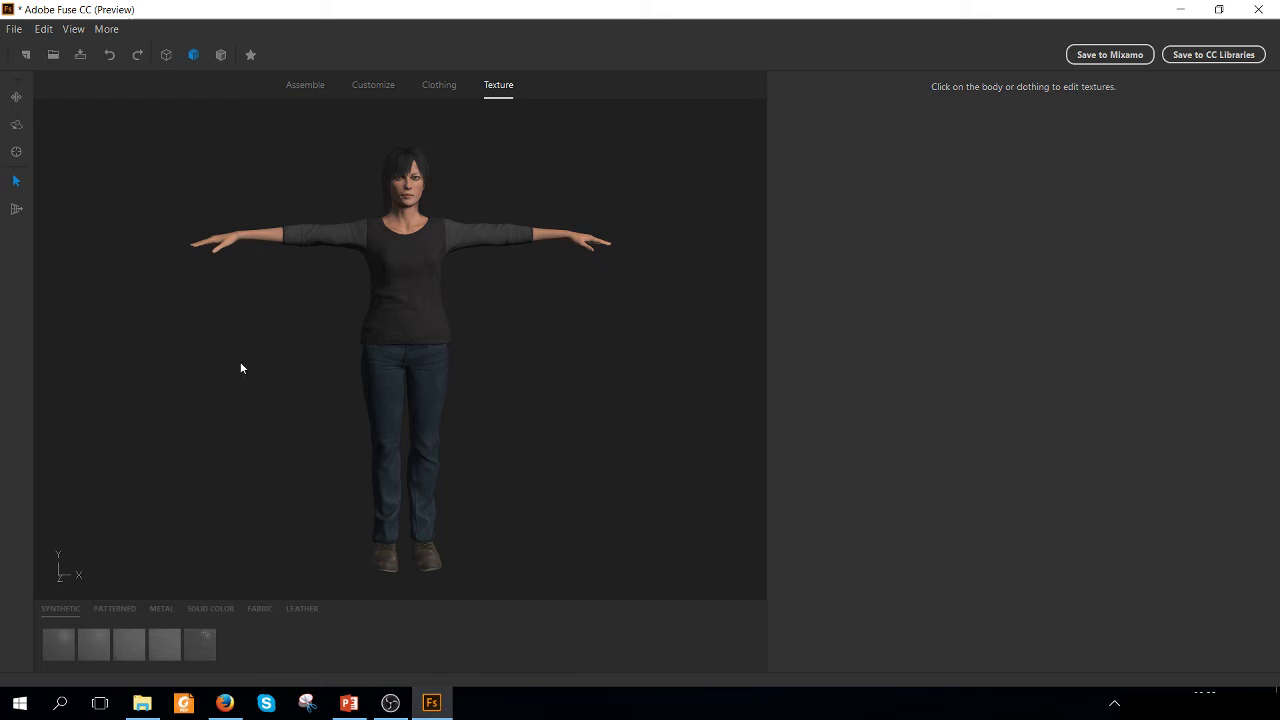
- Save the character as LadyTest.fuse in the Desktop\LadyTest folder
{"action": "left_click", "coordinate": [14, 29]}
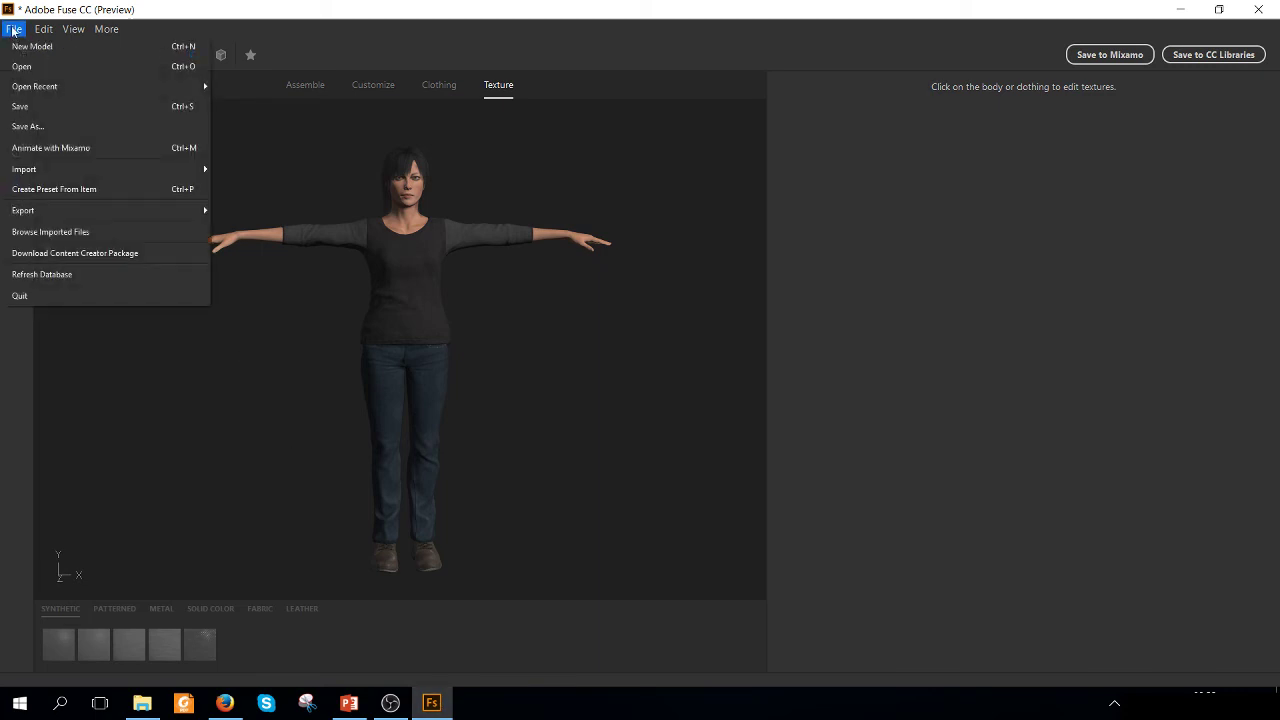
{"action": "left_click", "coordinate": [75, 126]}
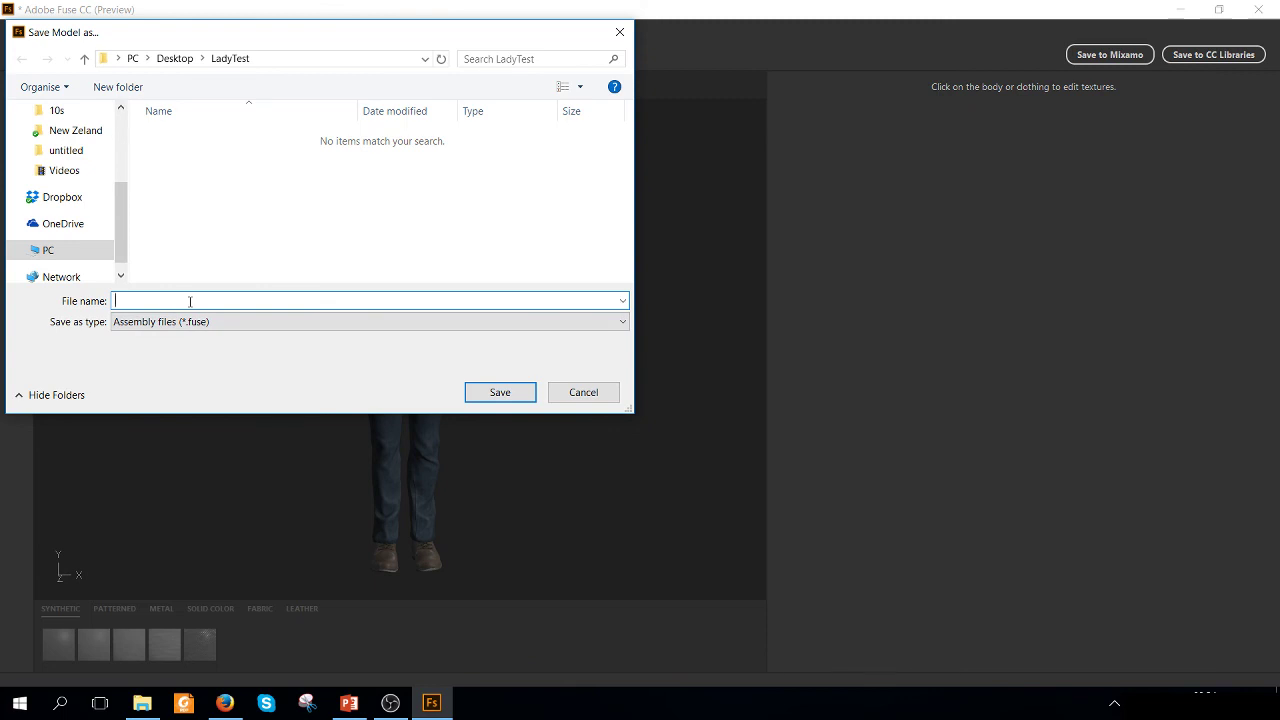
{"action": "type", "text": "LadyTest"}
{"action": "key", "text": "Return"}
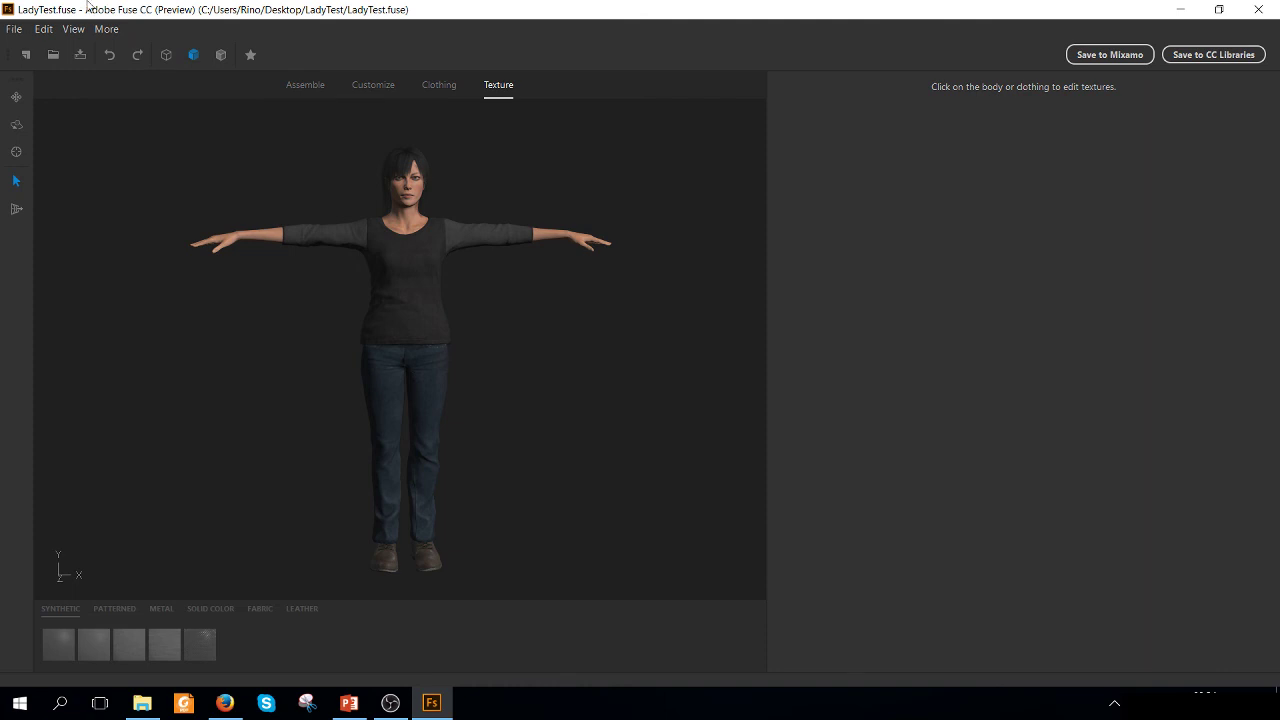
- Export the textures with the Unity 5 configuration, then close Fuse
{"action": "left_click", "coordinate": [13, 29]}
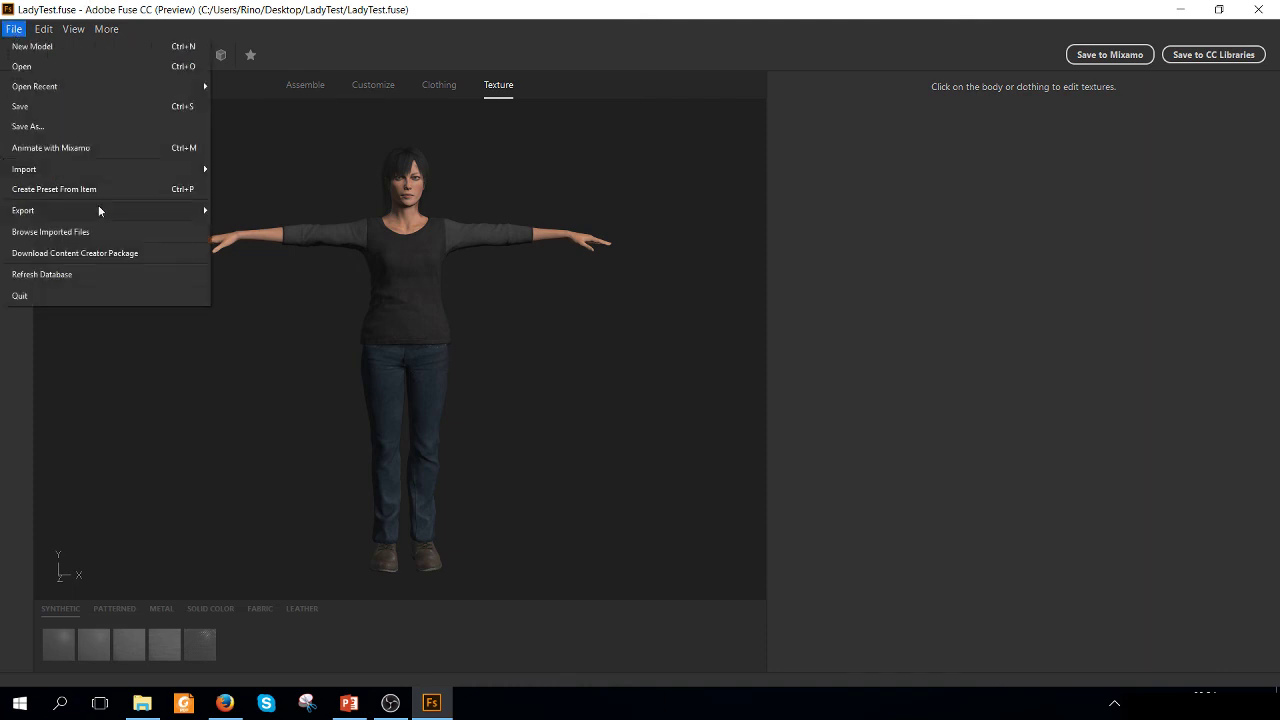
{"action": "mouse_move", "coordinate": [100, 210]}
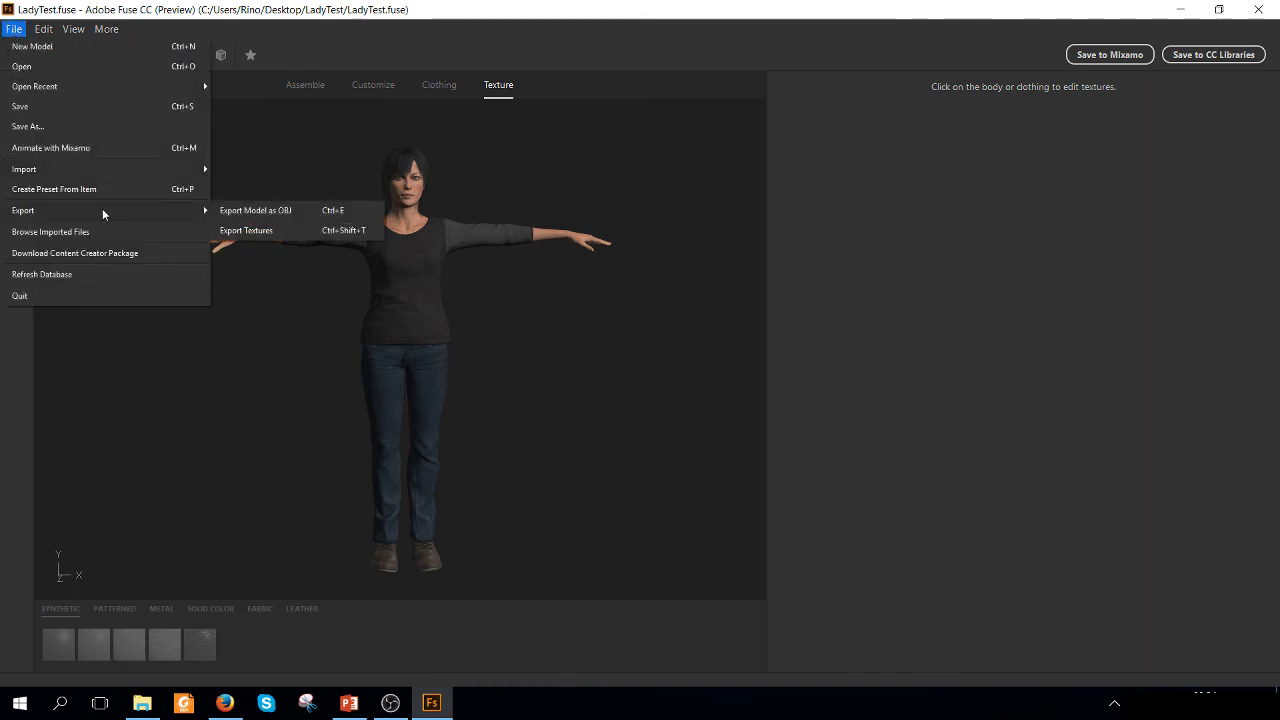
{"action": "left_click", "coordinate": [298, 230]}
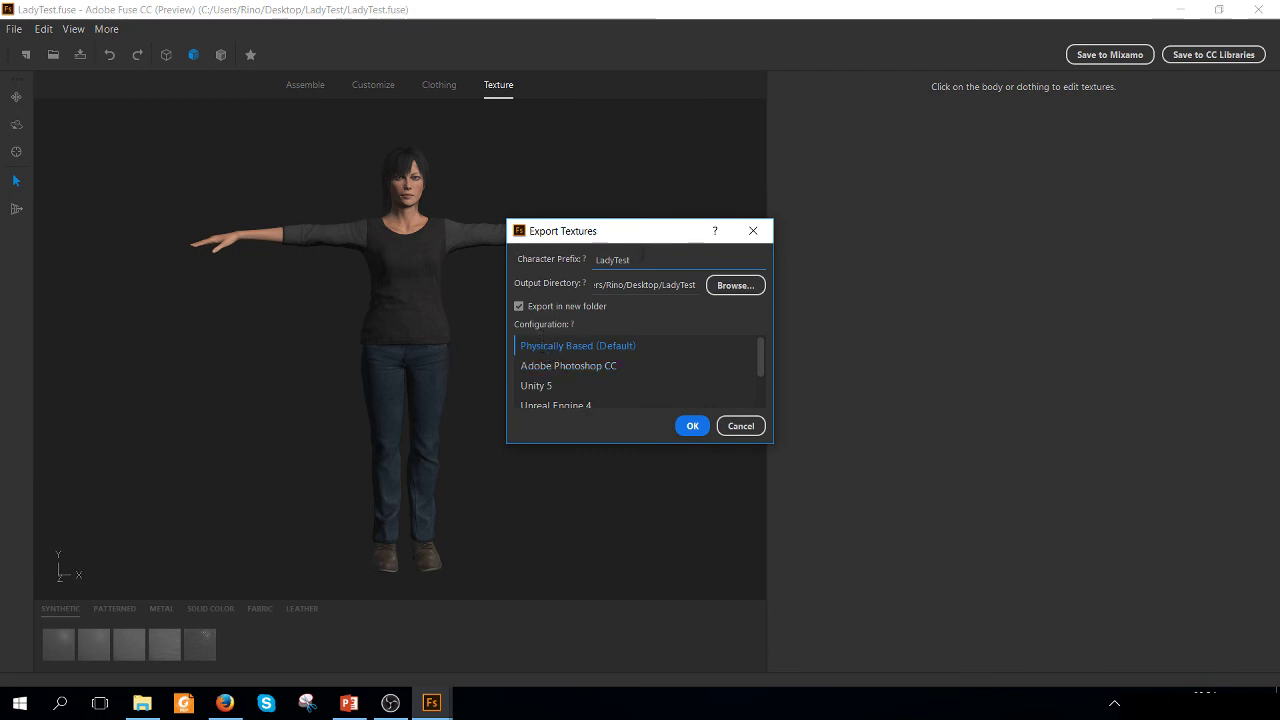
{"action": "mouse_move", "coordinate": [590, 347]}
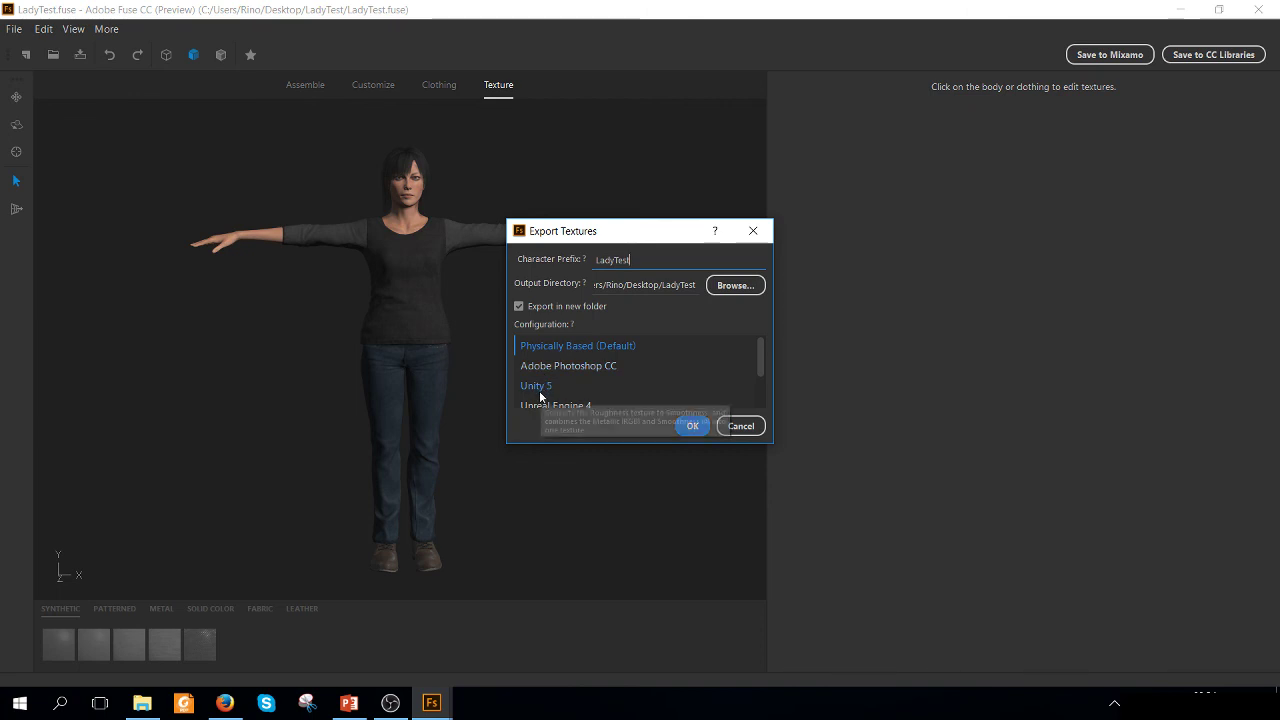
{"action": "left_click", "coordinate": [539, 392]}
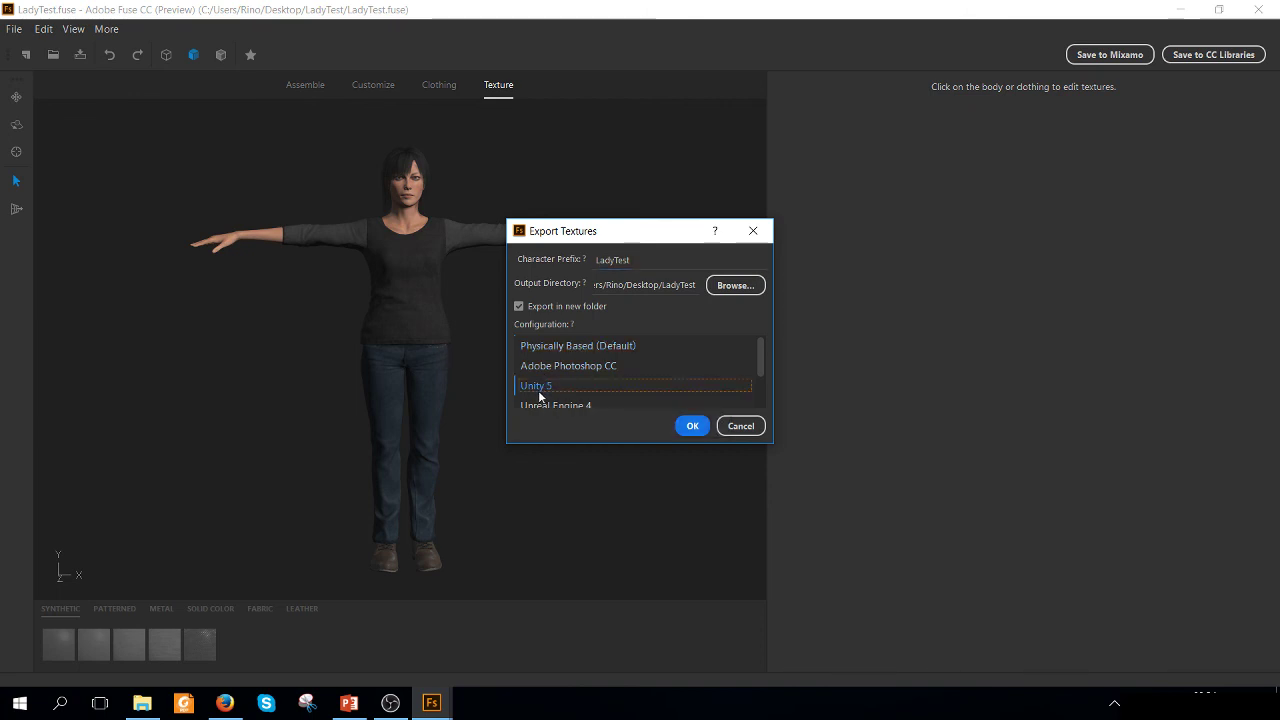
{"action": "left_click", "coordinate": [690, 427]}
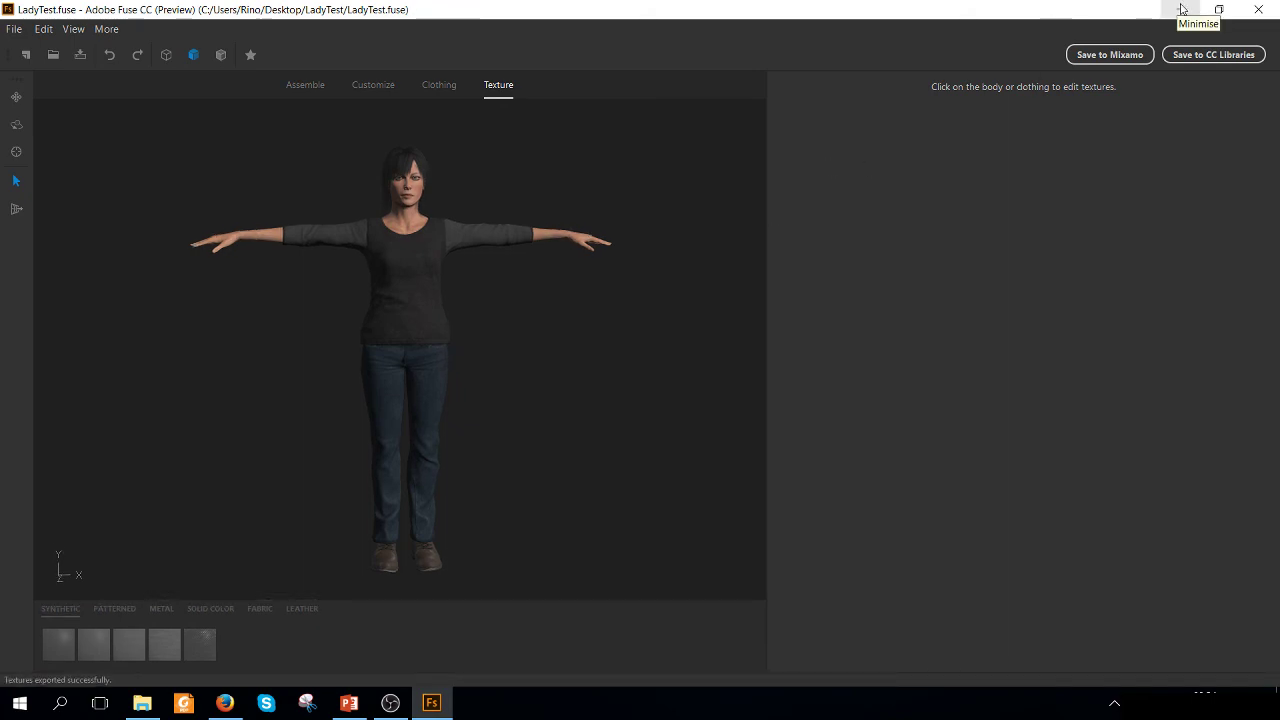
{"action": "left_click", "coordinate": [1274, 7]}
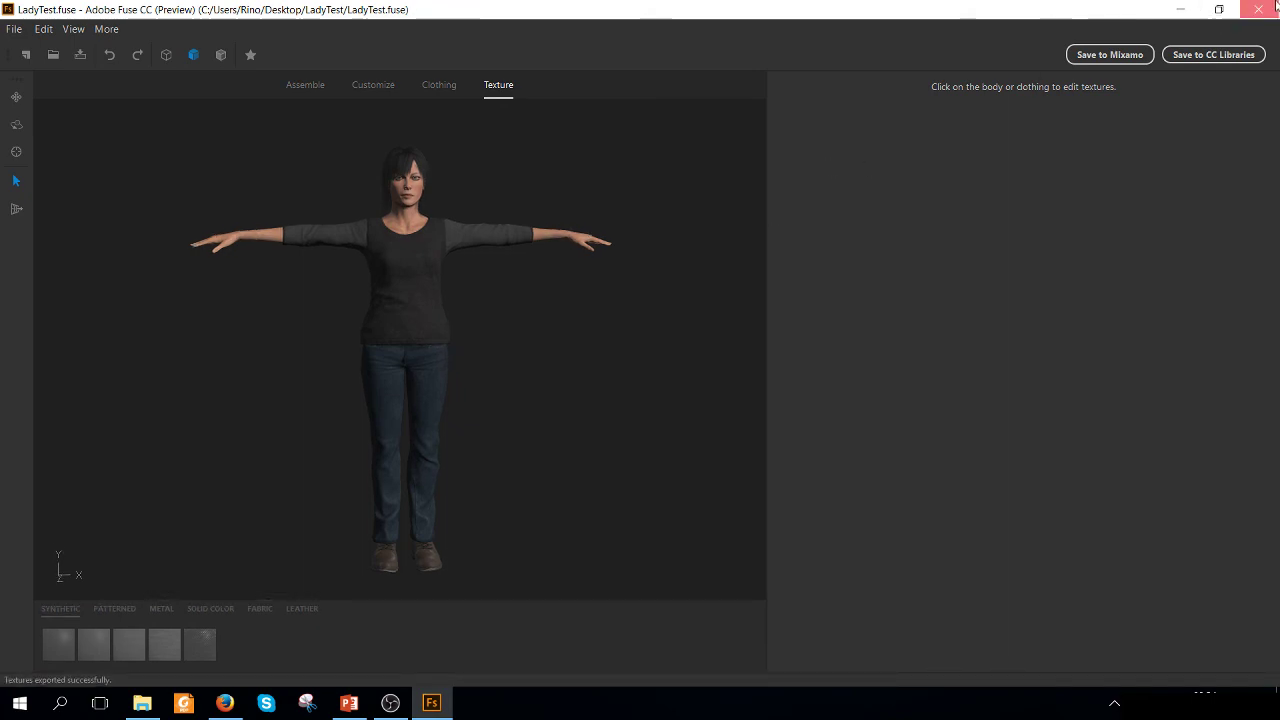
- Open the LadyTest folder from the desktop and check the exported PNG textures inside it
{"action": "left_click", "coordinate": [1190, 10]}
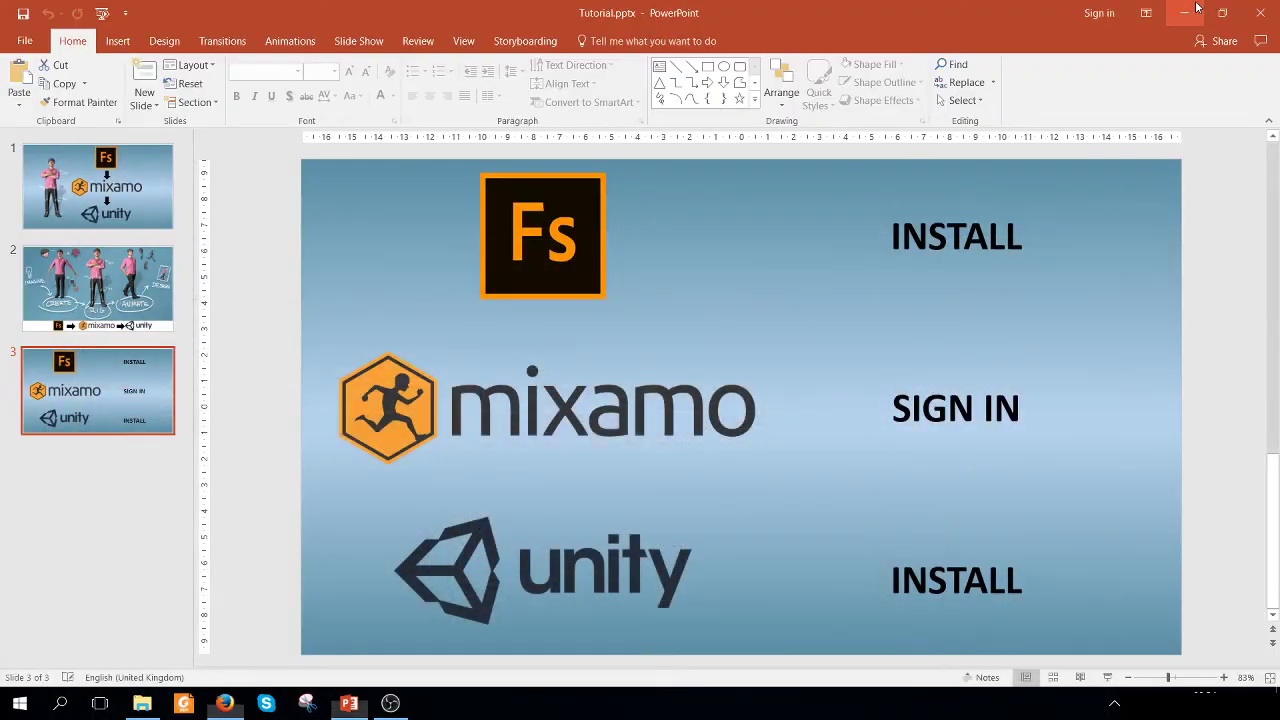
{"action": "left_click", "coordinate": [1185, 12]}
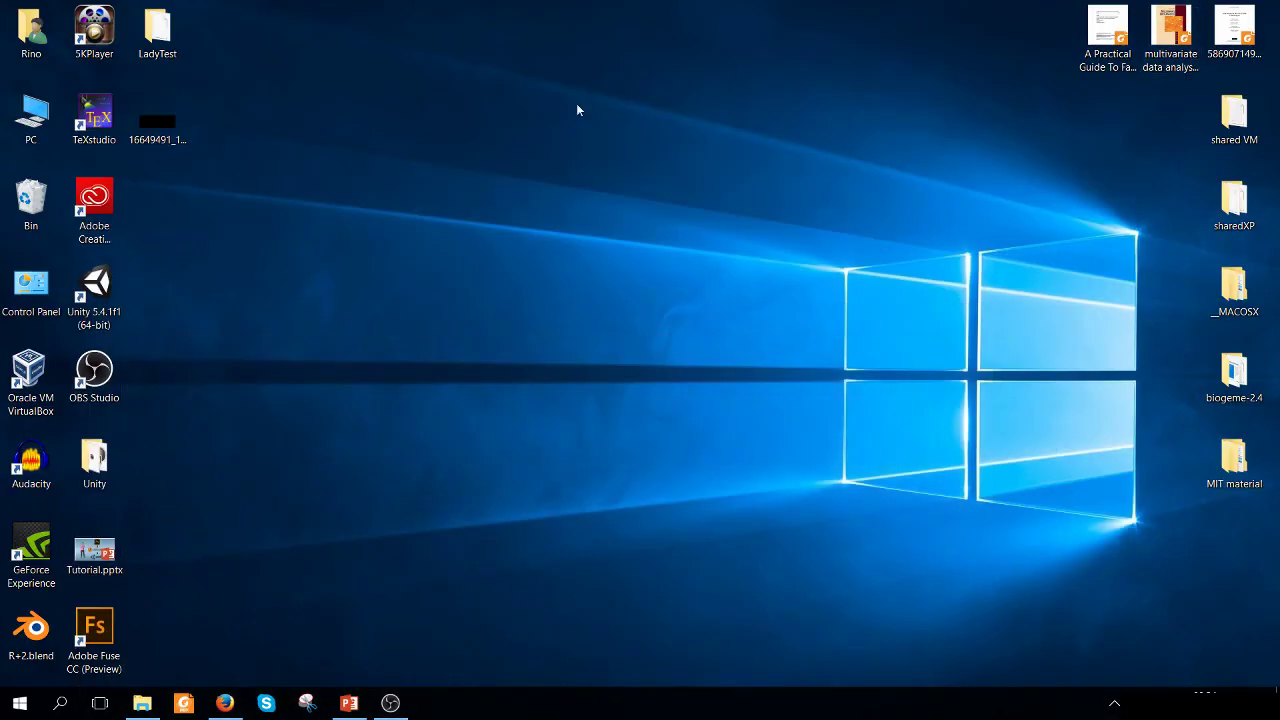
{"action": "double_click", "coordinate": [157, 32]}
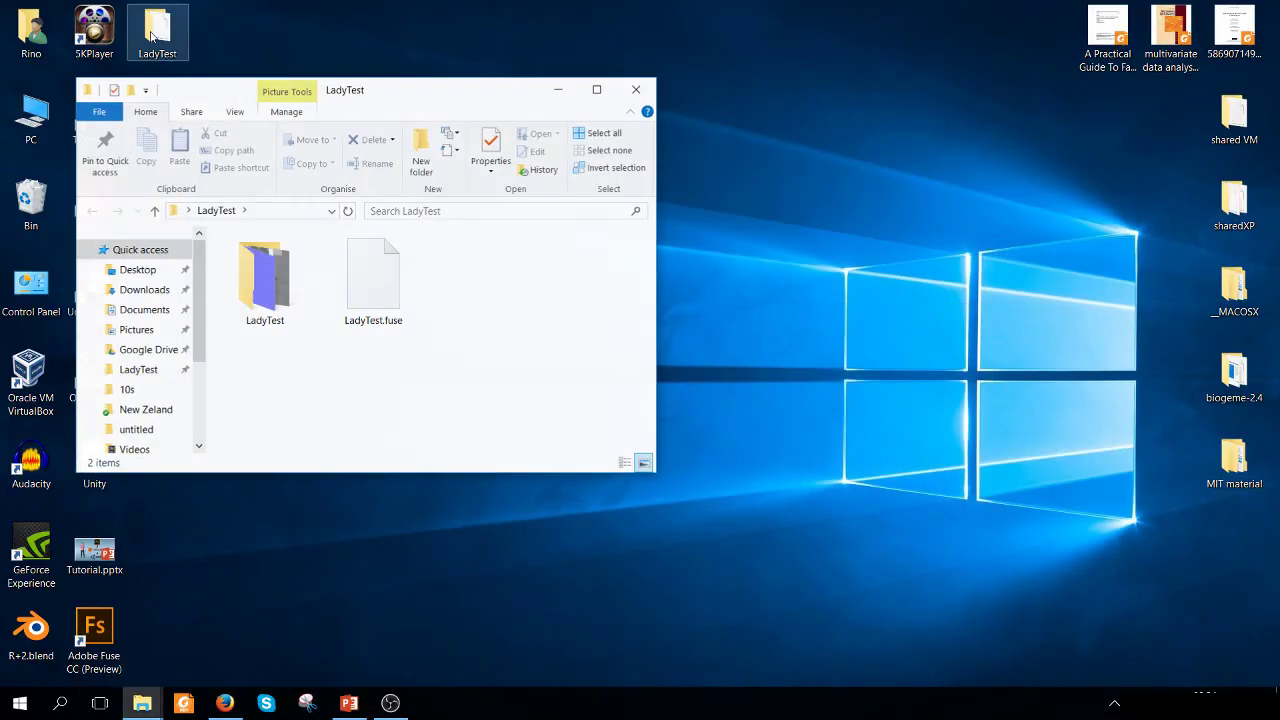
{"action": "left_click", "coordinate": [598, 89]}
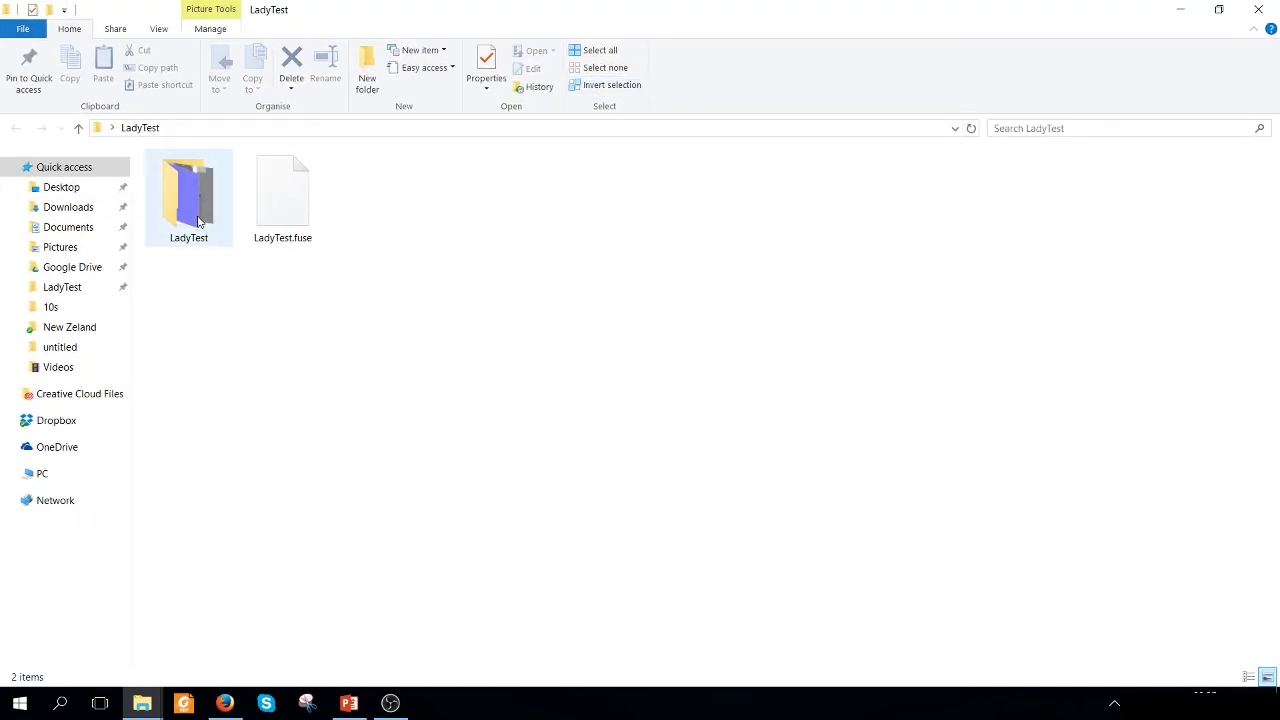
{"action": "left_click", "coordinate": [279, 220]}
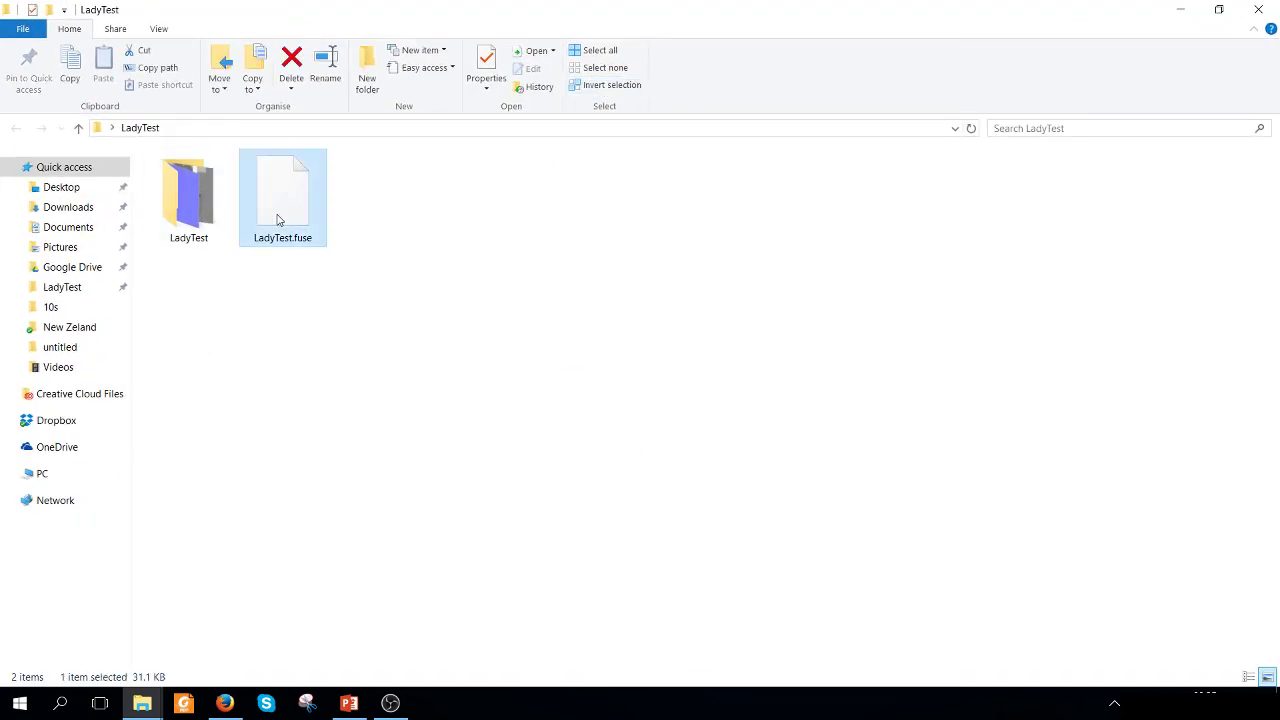
{"action": "double_click", "coordinate": [191, 218]}
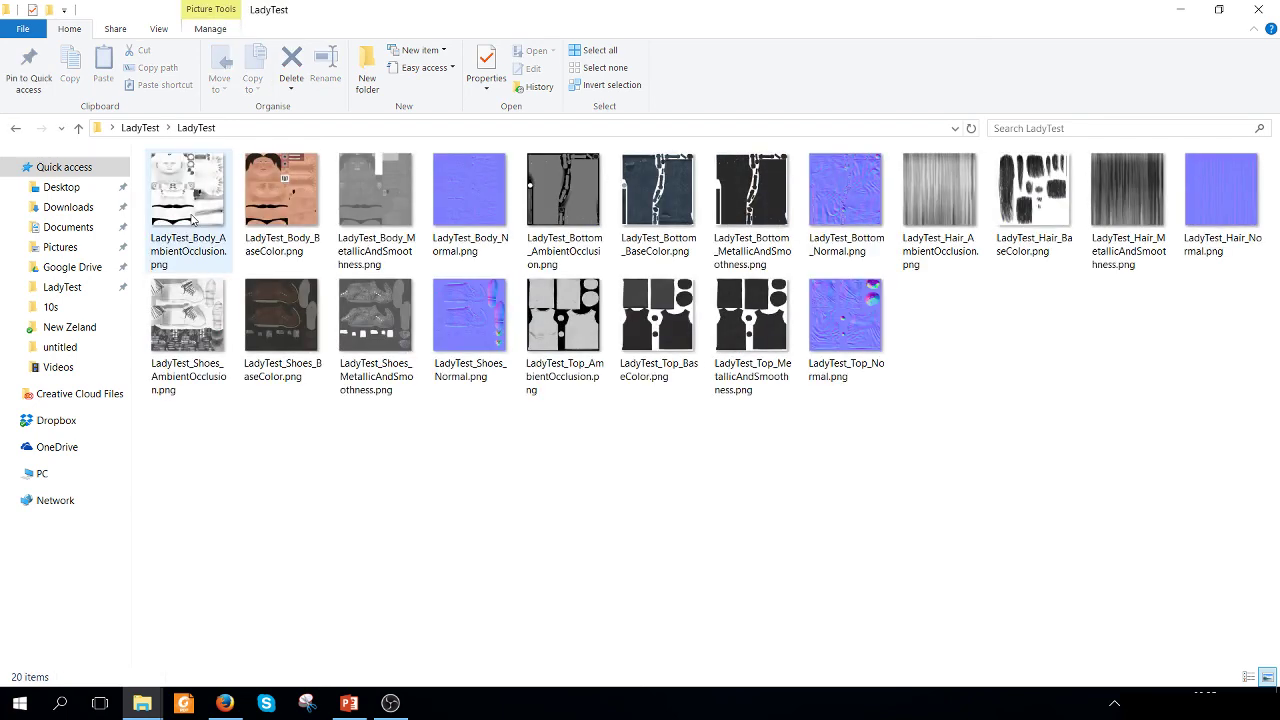
{"action": "key", "text": "alt+Left"}
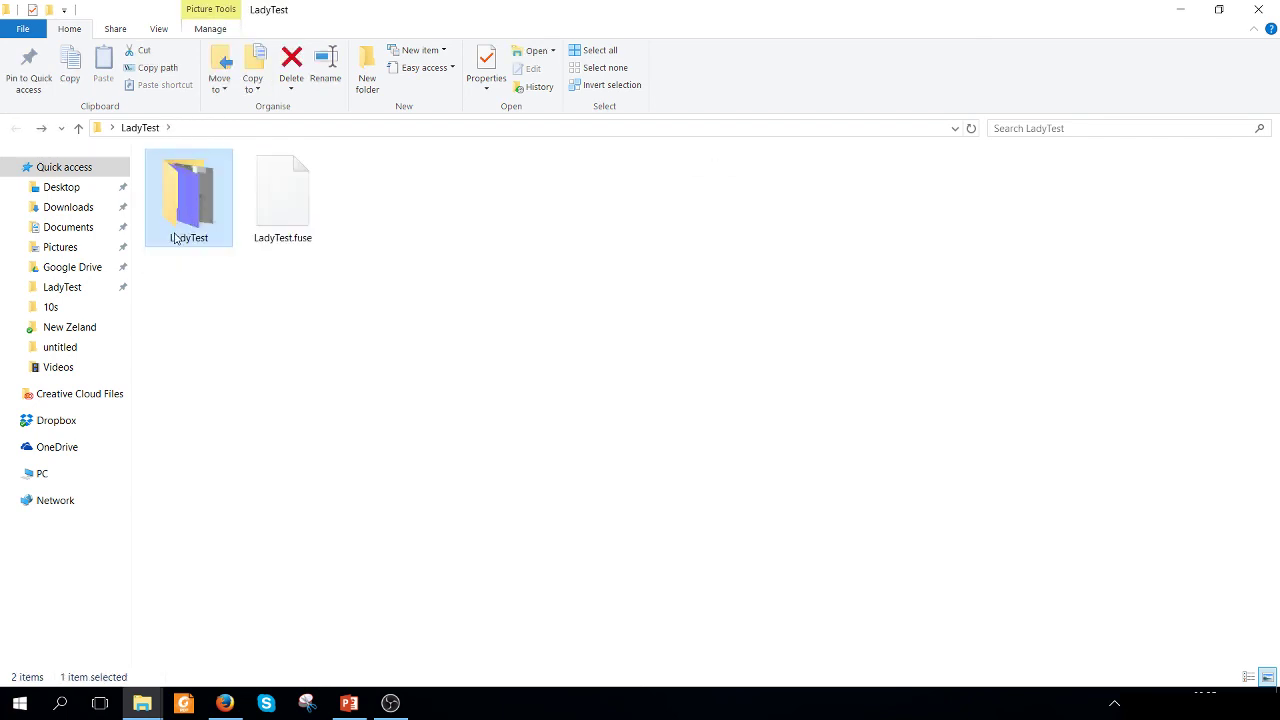
- Rename the texture folder to 'Fuse Texture LadyTest'
{"action": "left_click", "coordinate": [172, 236]}
{"action": "left_click", "coordinate": [170, 238]}
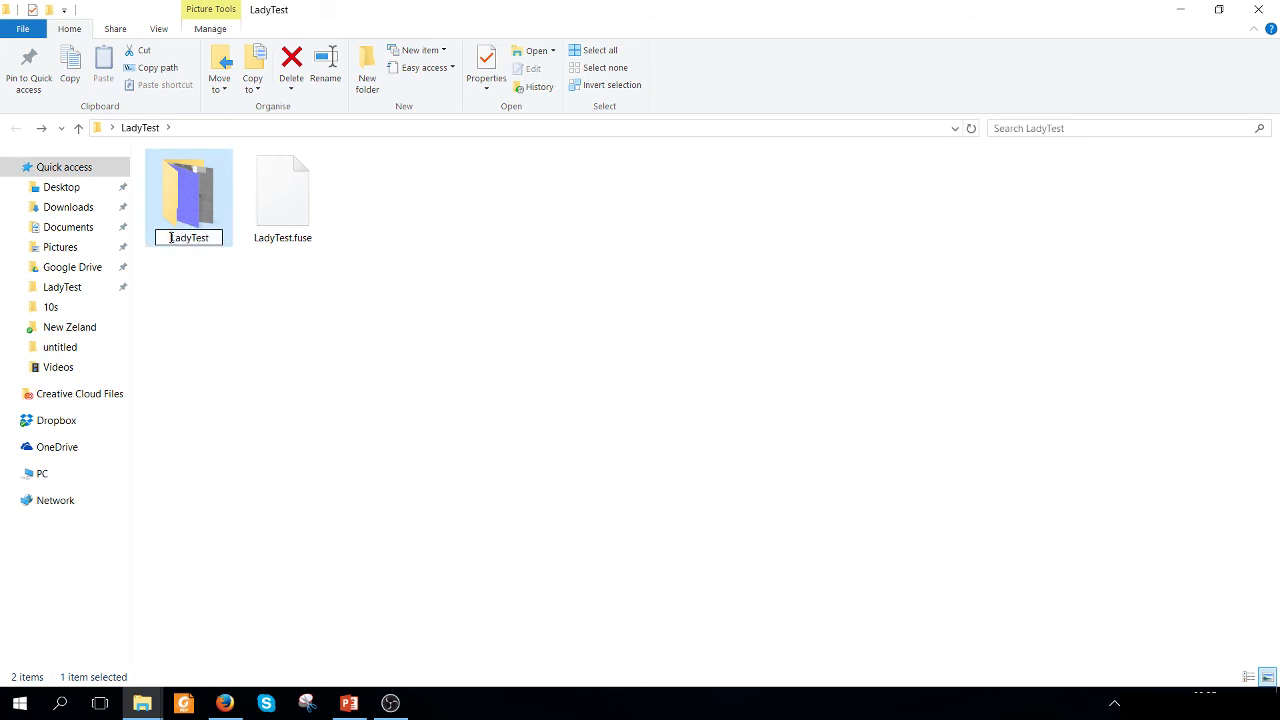
{"action": "type", "text": "Texture"}
{"action": "left_click", "coordinate": [151, 241]}
{"action": "type", "text": "Fuse"}
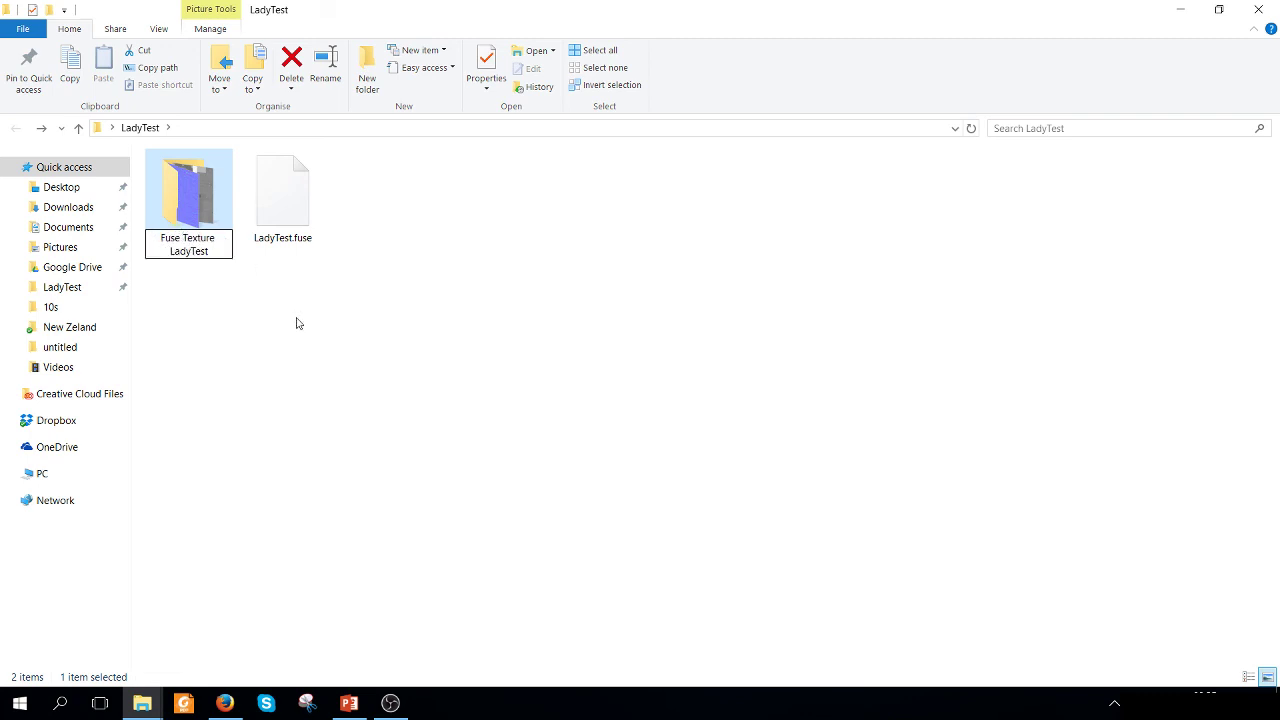
{"action": "left_click", "coordinate": [294, 321]}
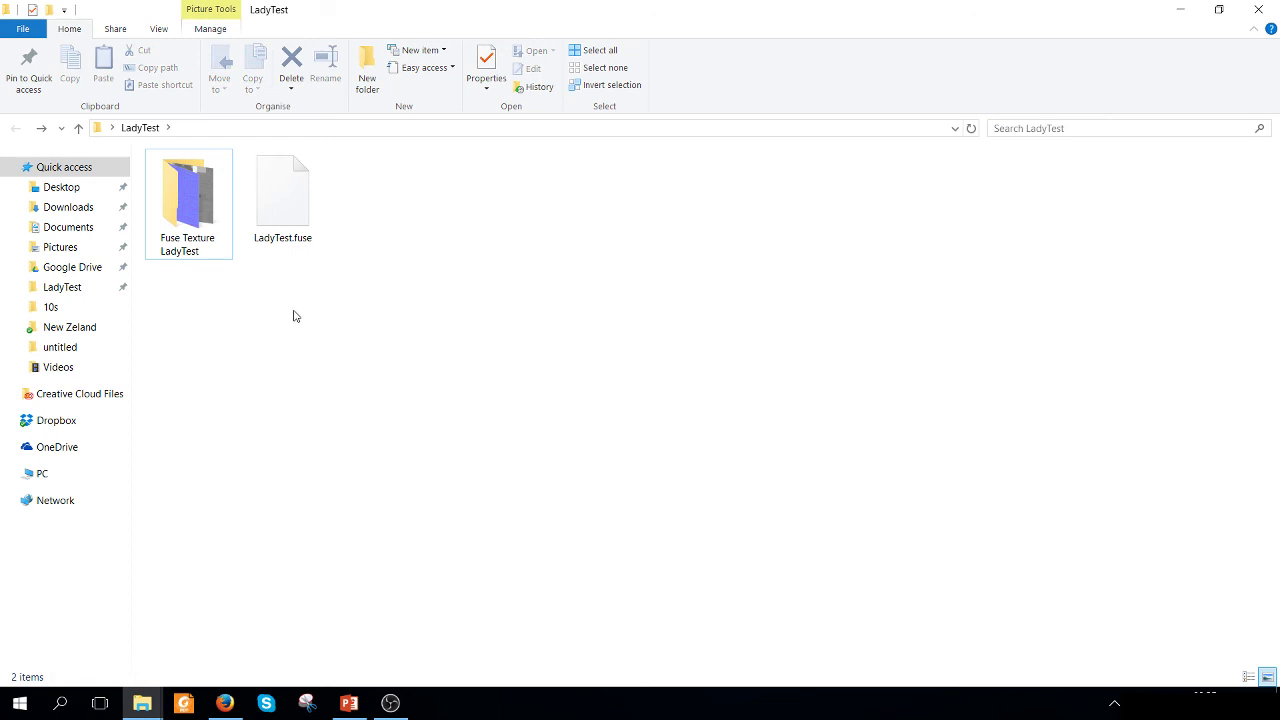